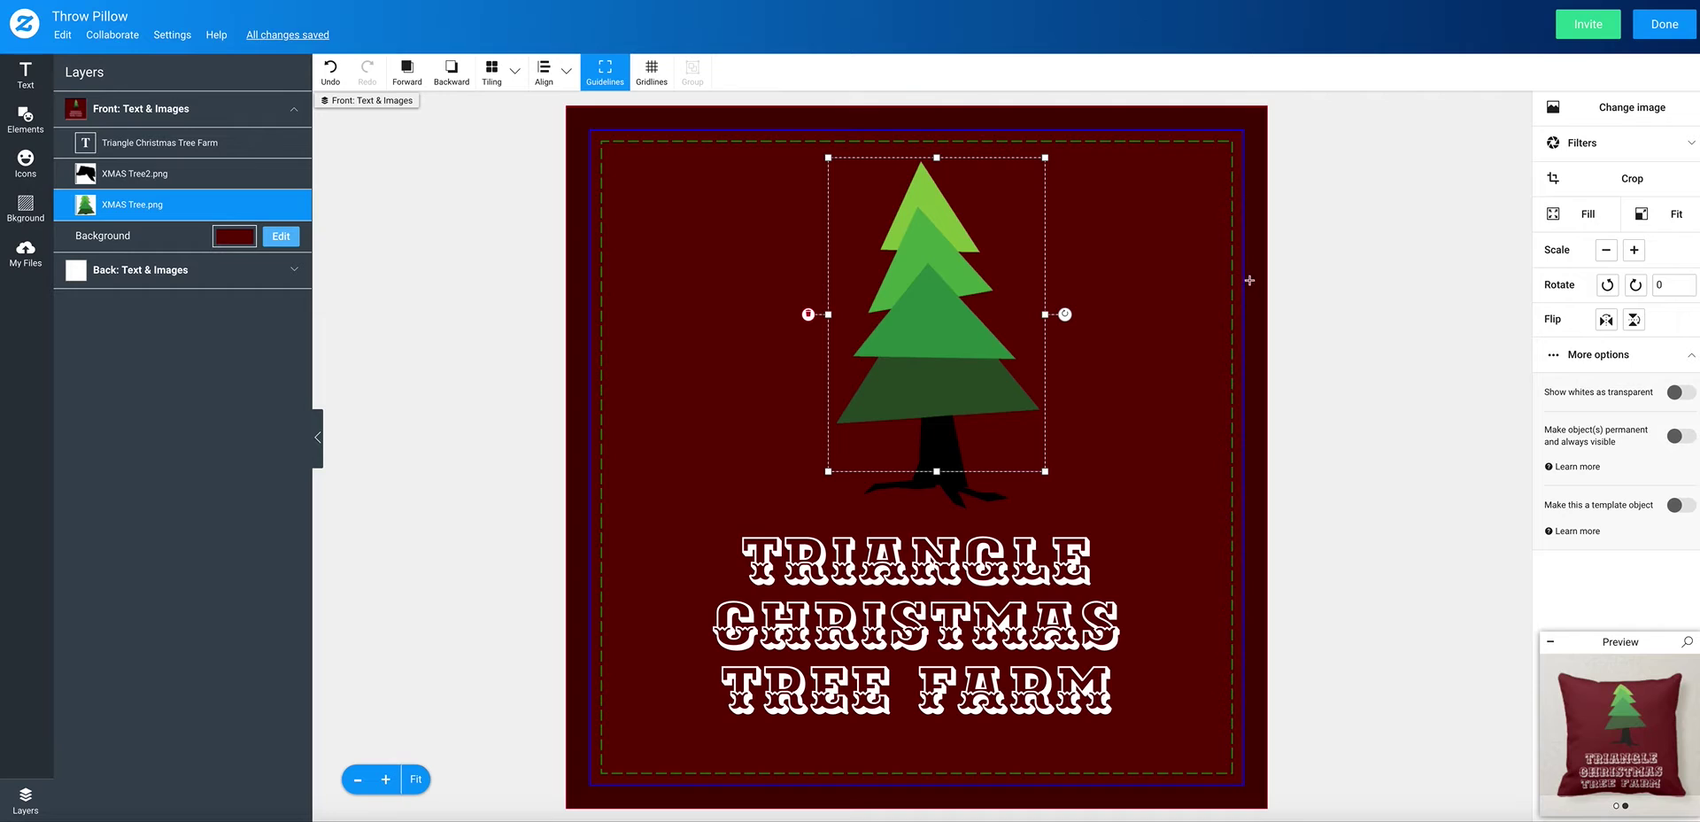
- Rotate the Christmas tree image to 120 degrees
click(1634, 284)
click(1634, 284)
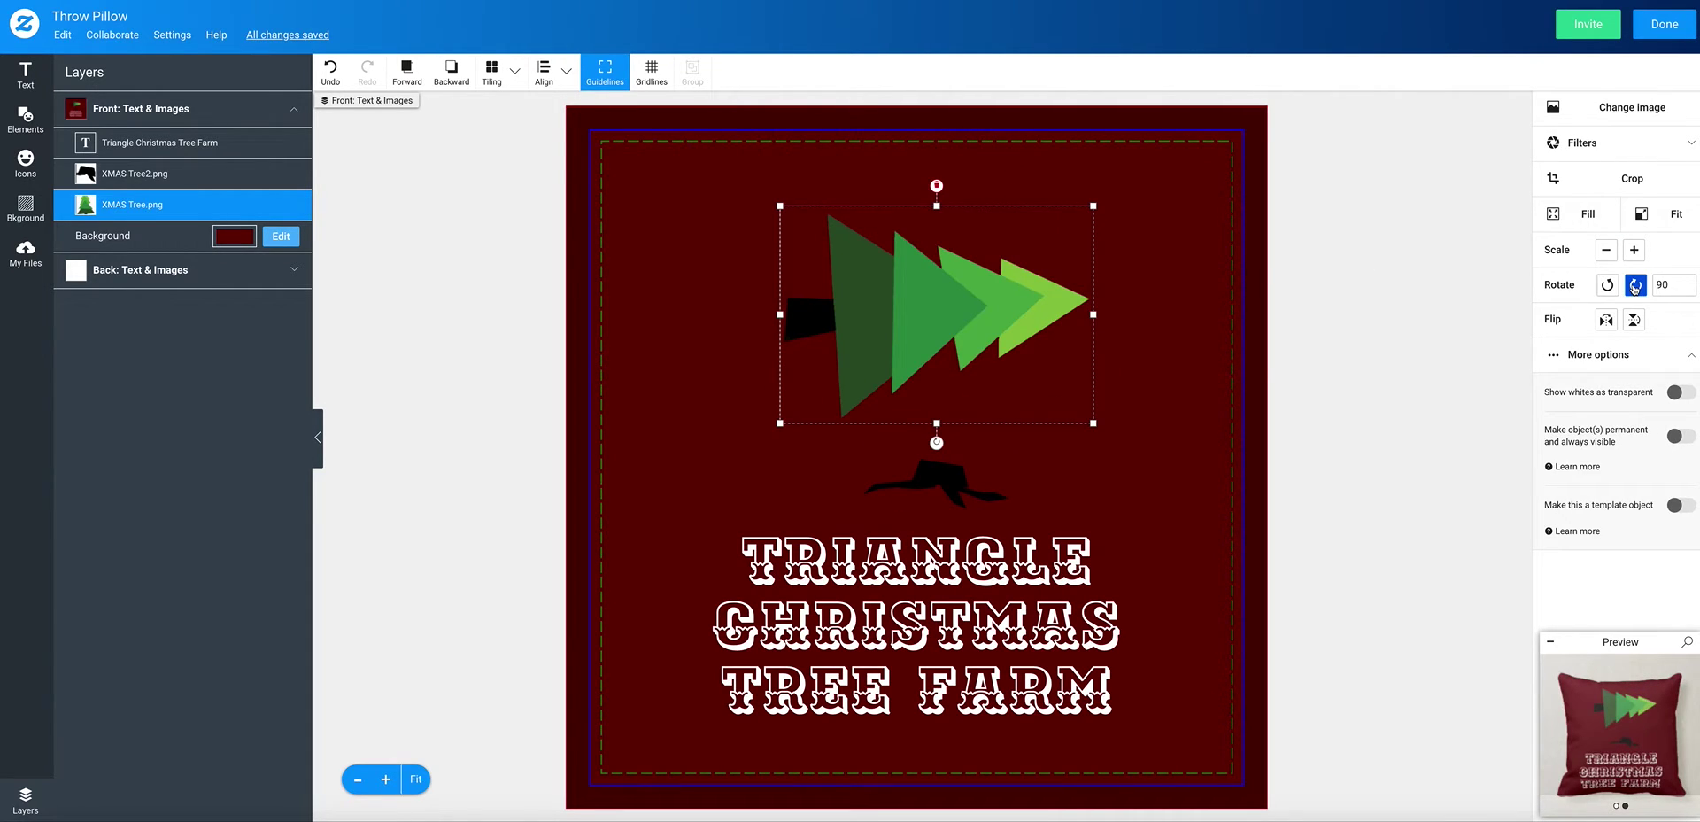
click(1652, 284)
text(120)
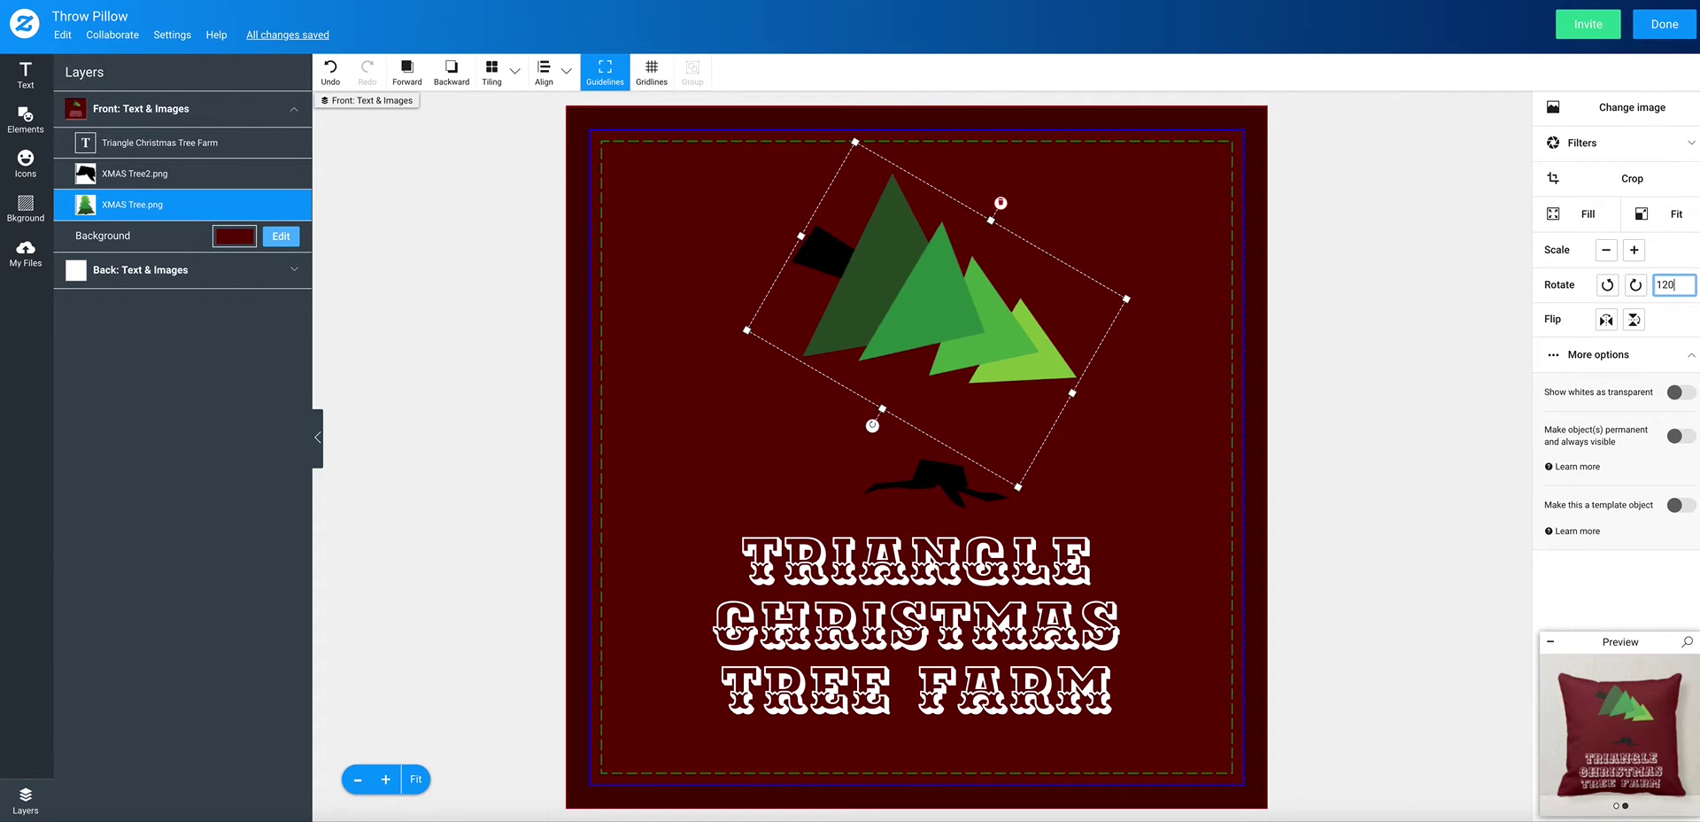
- Scale down the rotated tree image and place it in the upper half of the pillow, slightly right of centre
drag(966, 342, 1046, 385)
drag(1097, 531, 1040, 425)
drag(1009, 312, 1041, 365)
- Shrink the black tree stump and place it just left of the fallen tree's cut trunk
click(922, 467)
drag(922, 468, 825, 369)
drag(935, 388, 865, 348)
drag(991, 347, 974, 342)
- Replace the pillow's text with "Bah Humbug"
click(942, 596)
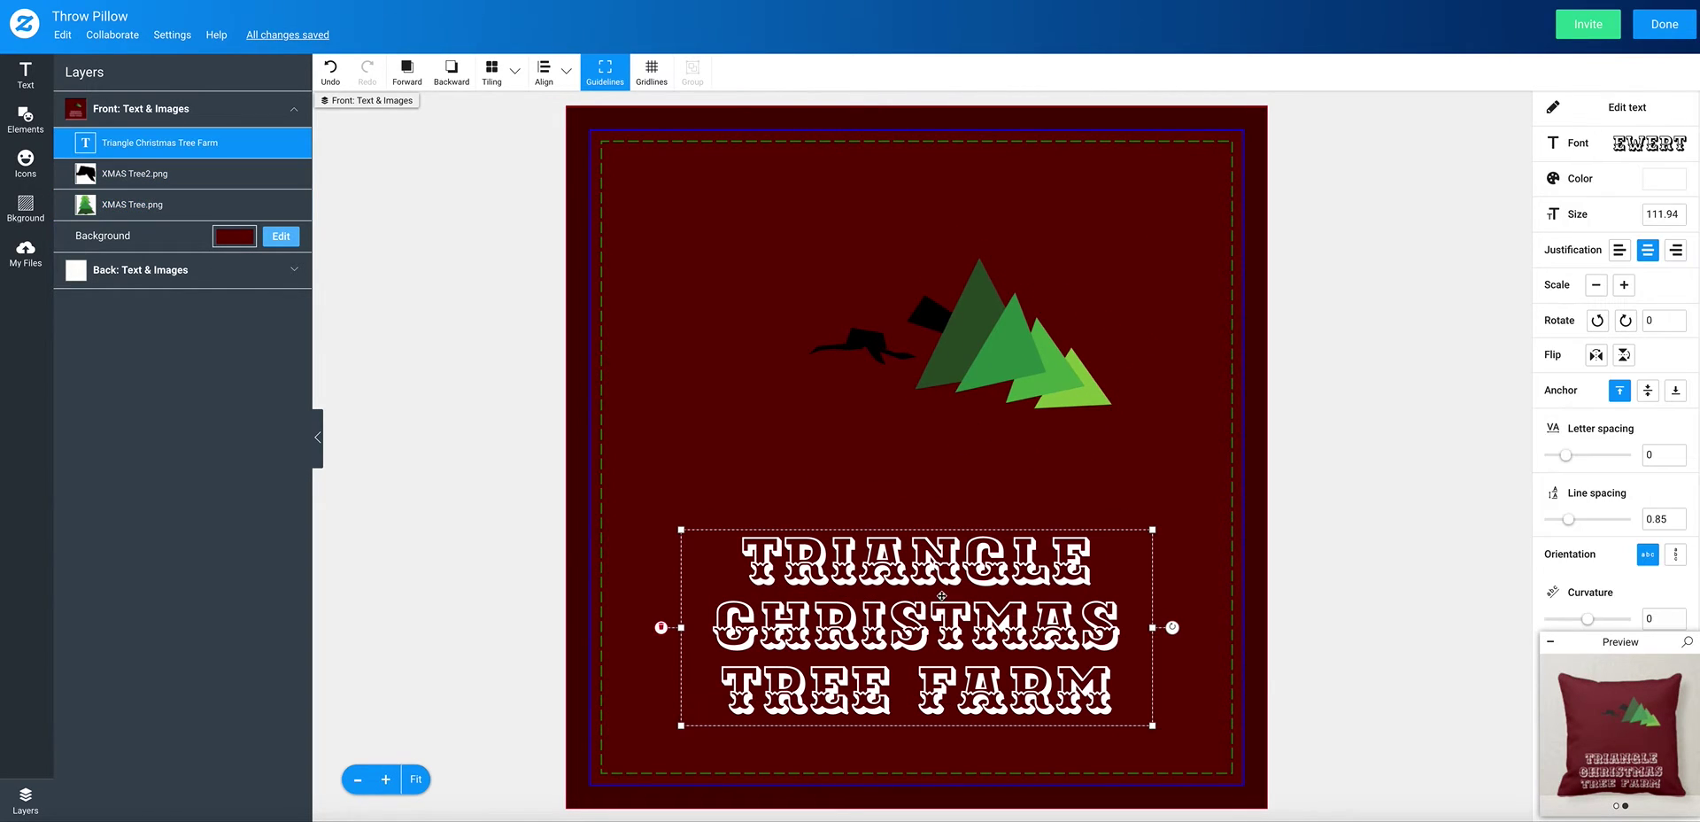
click(1627, 108)
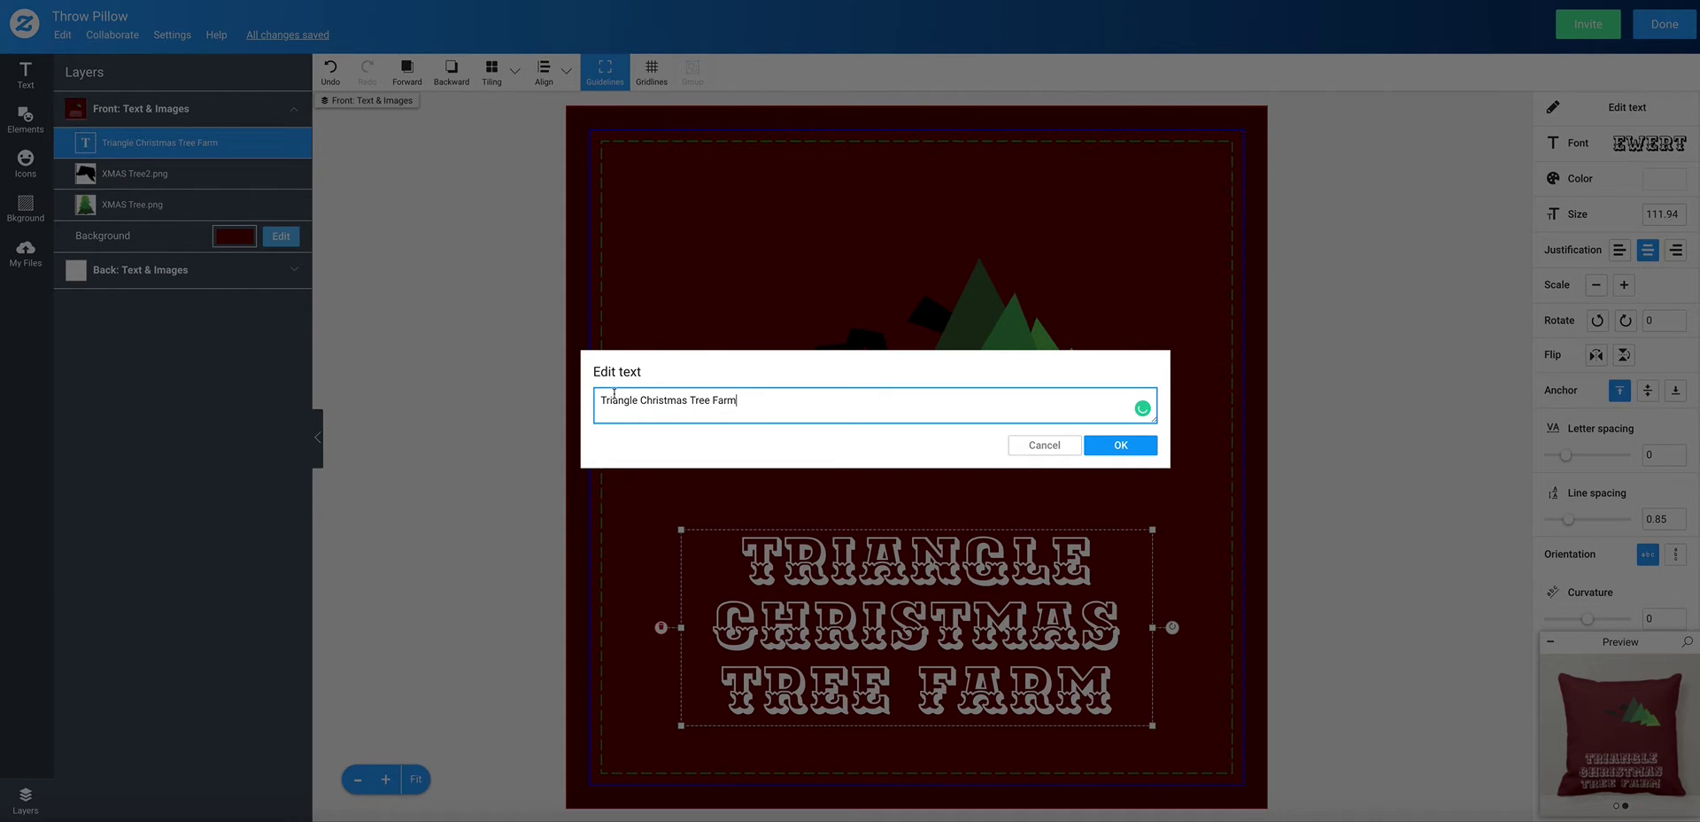
drag(736, 402, 592, 398)
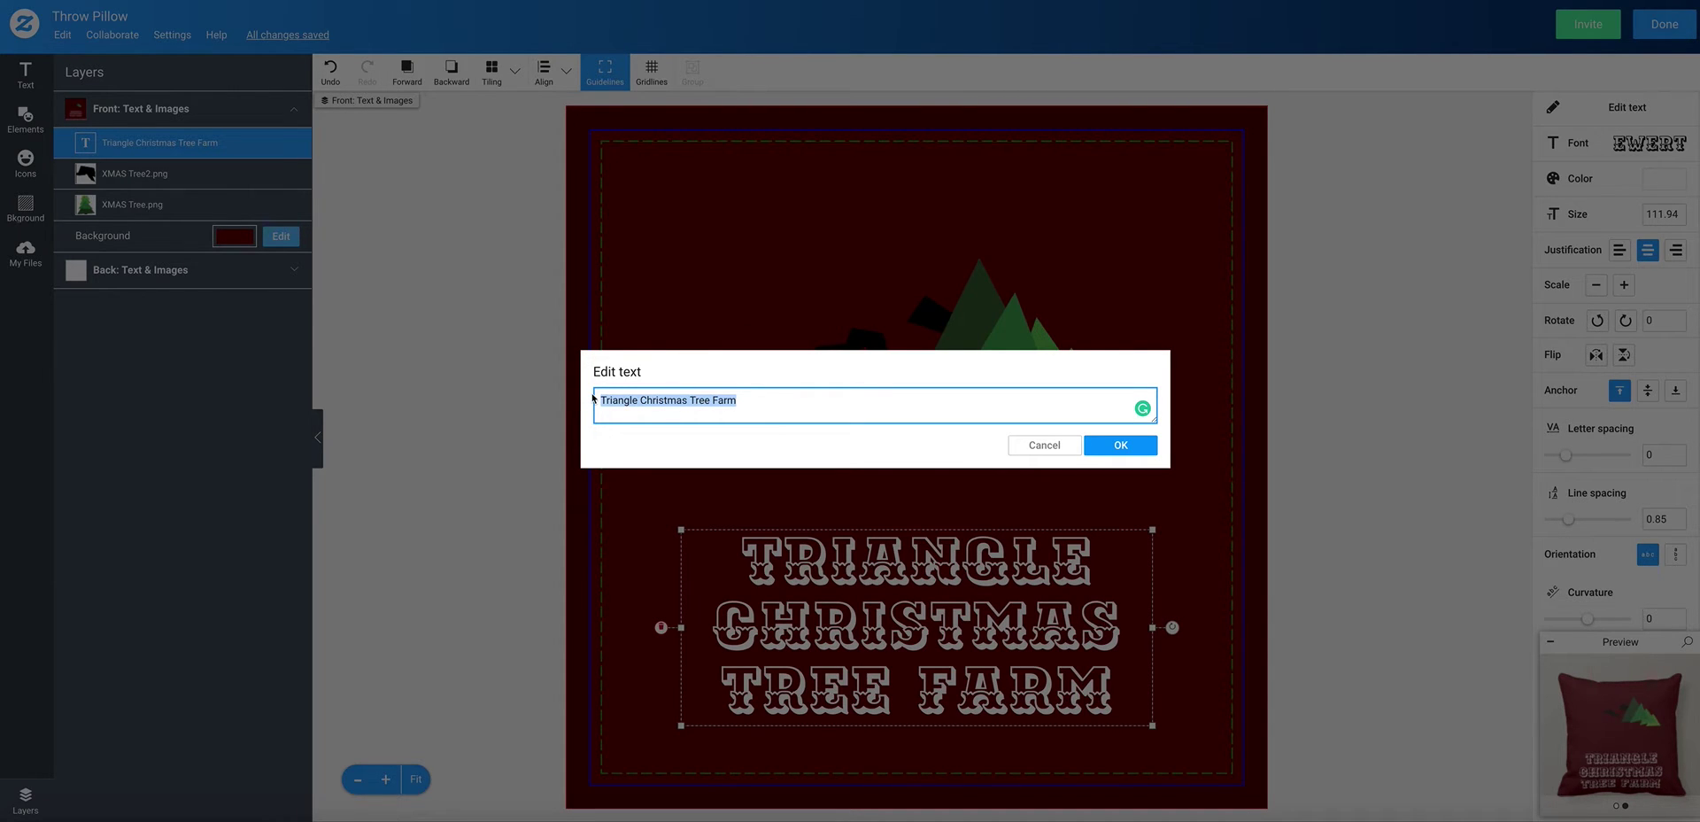
text(B)
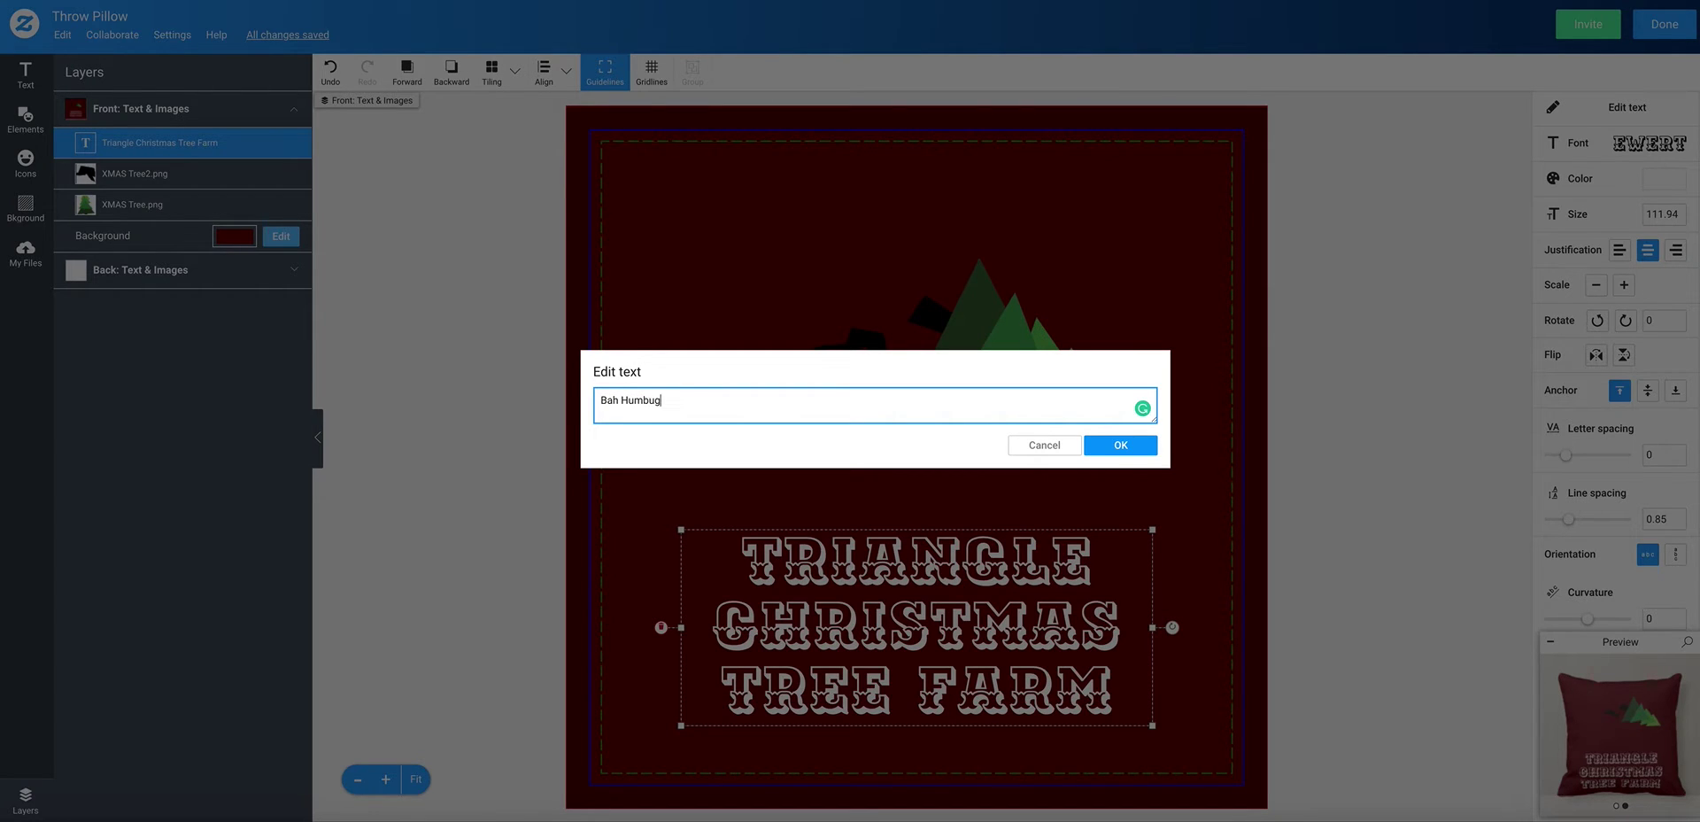
text(ah Humbug)
click(1121, 446)
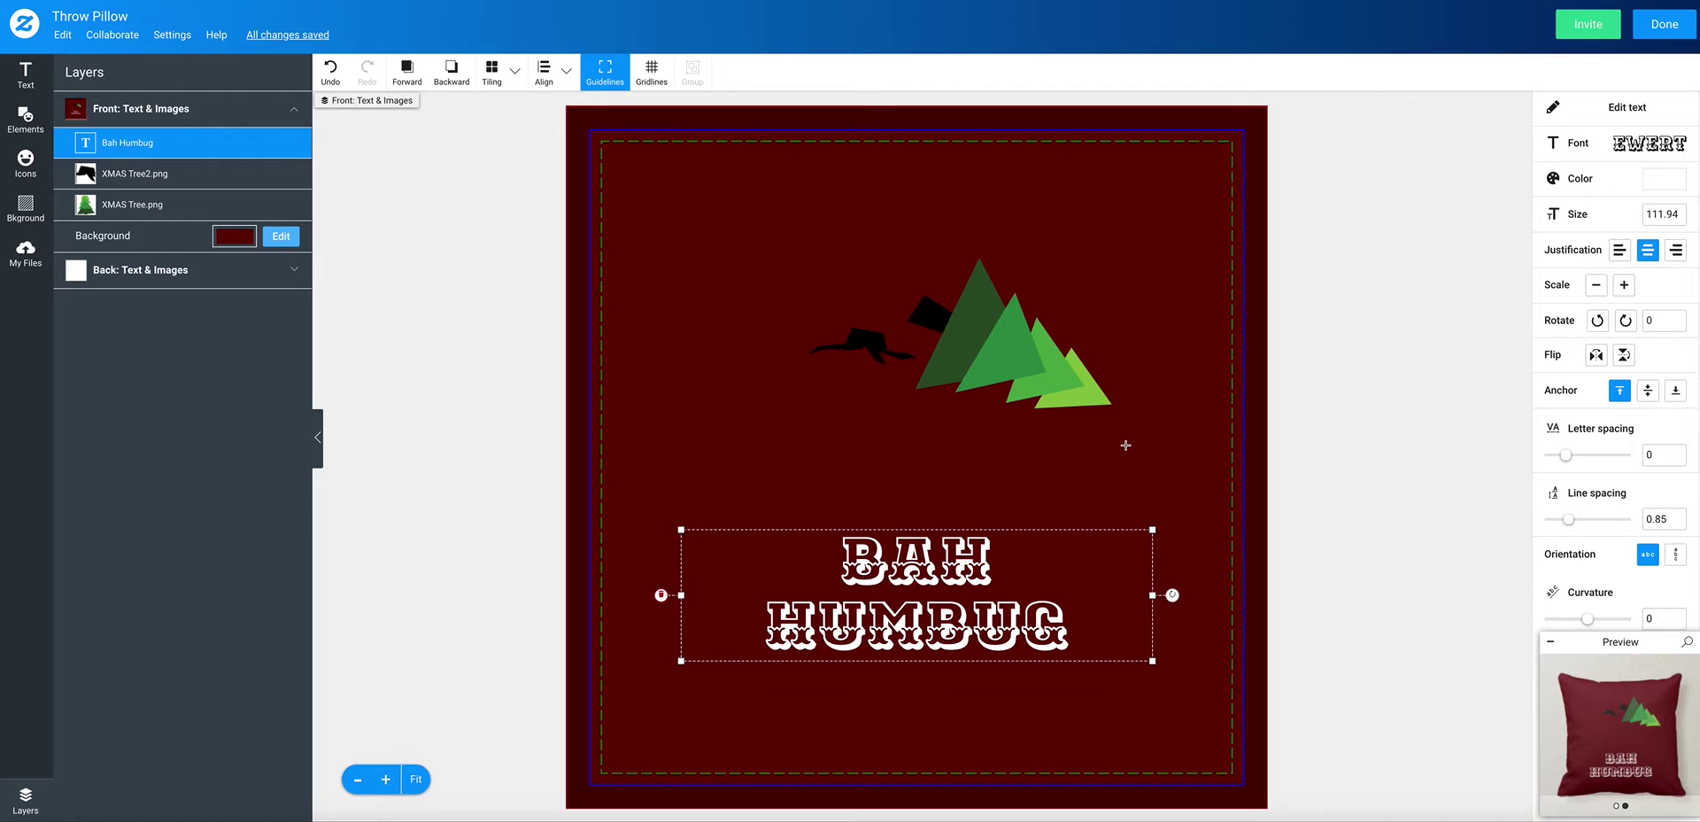
- Set the "Bah Humbug" text in the Eroxion font and move it up beneath the fallen tree
click(1613, 146)
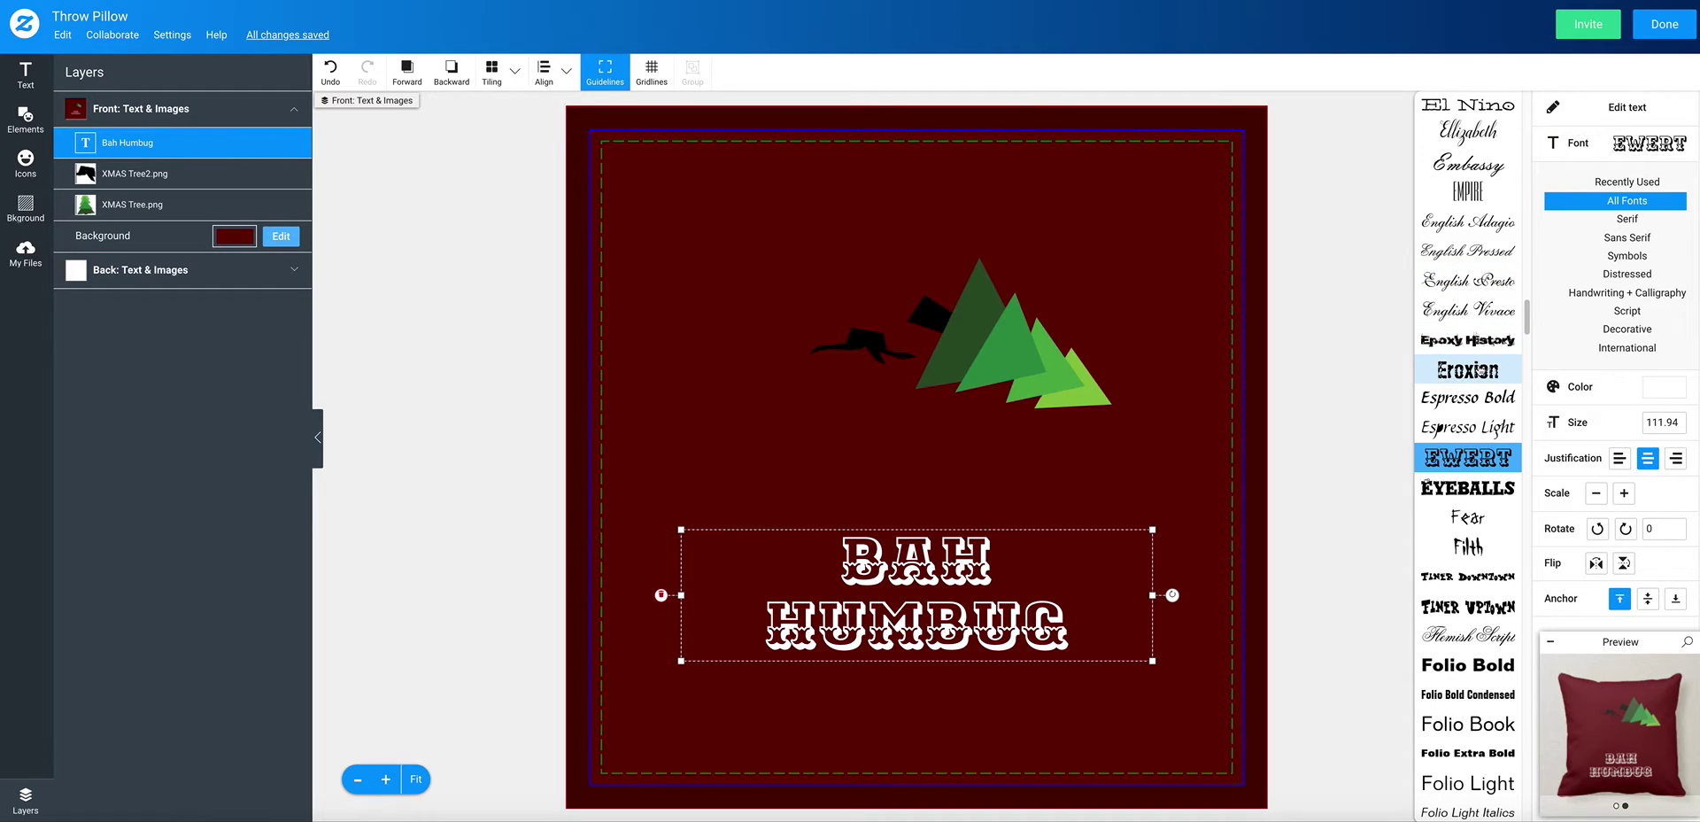
click(1476, 370)
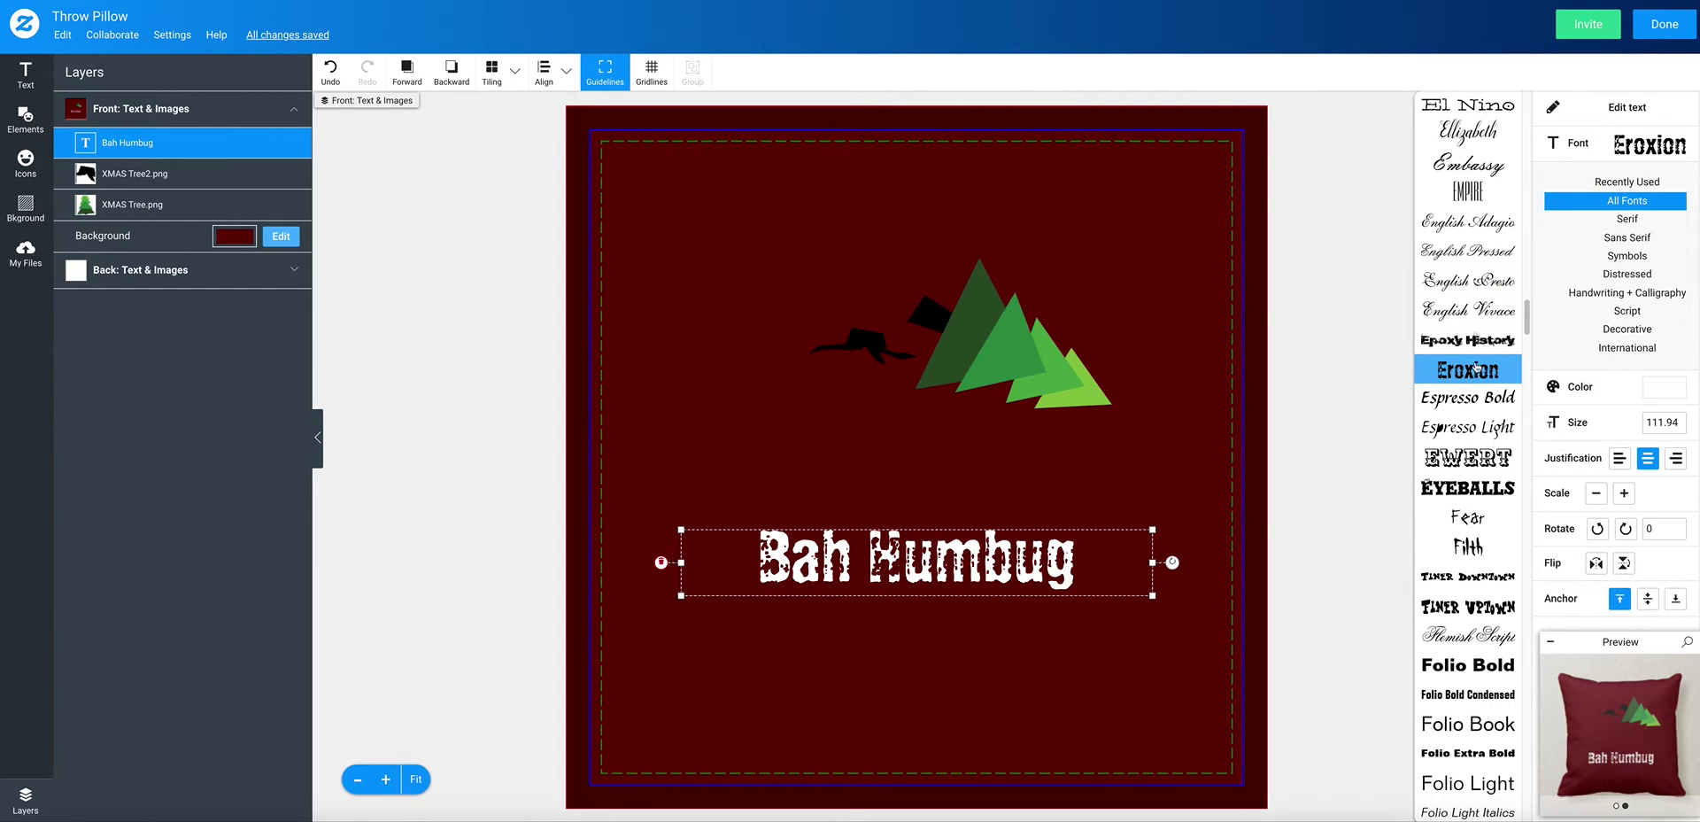
click(1473, 341)
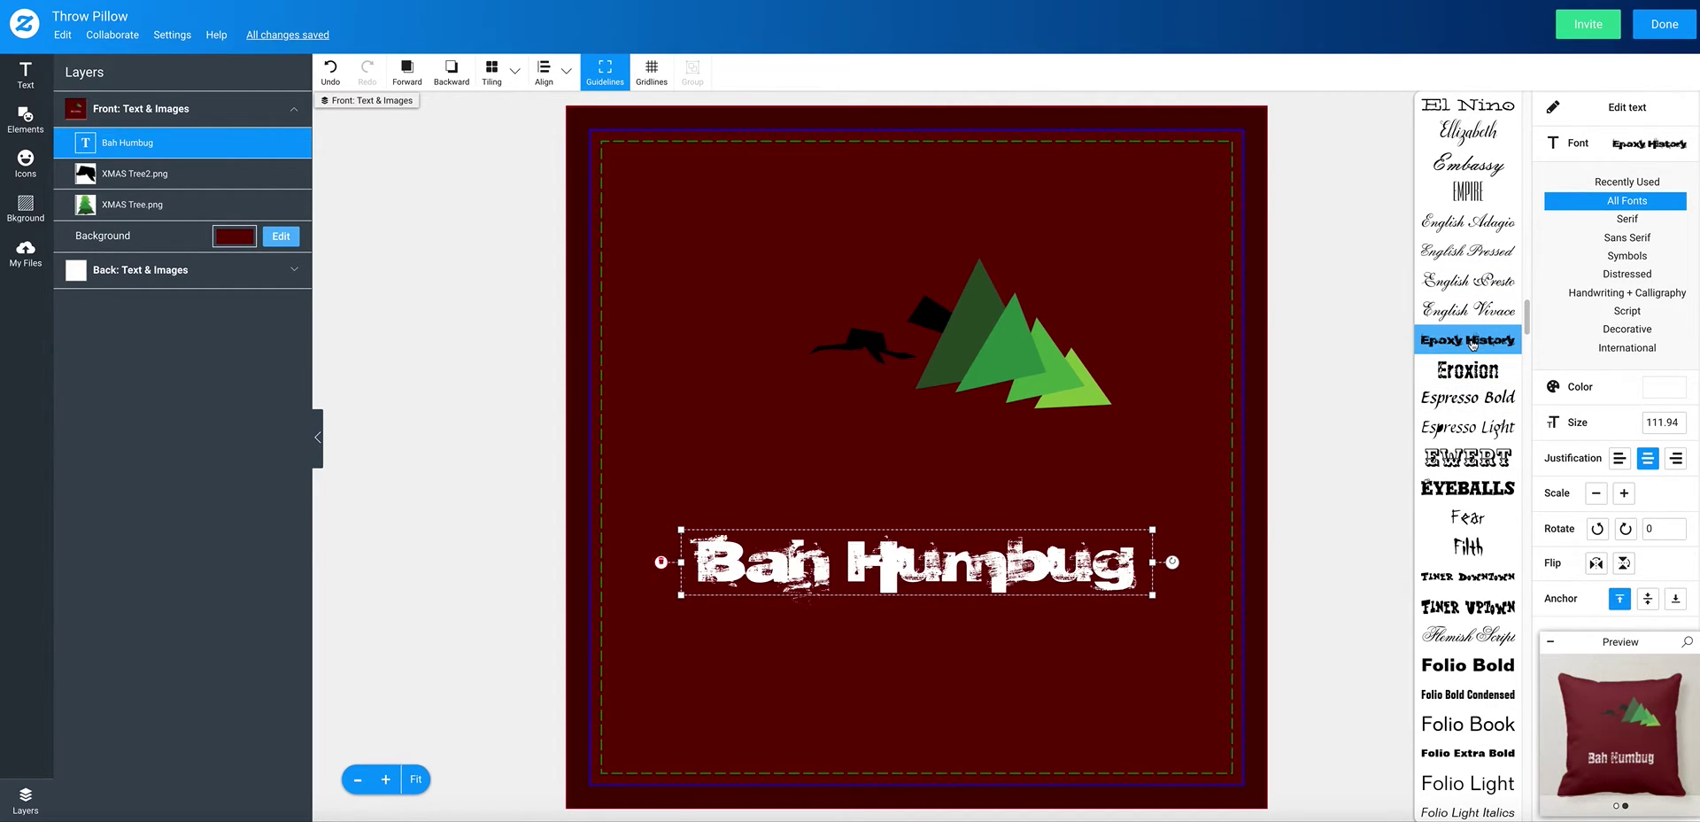
click(1477, 372)
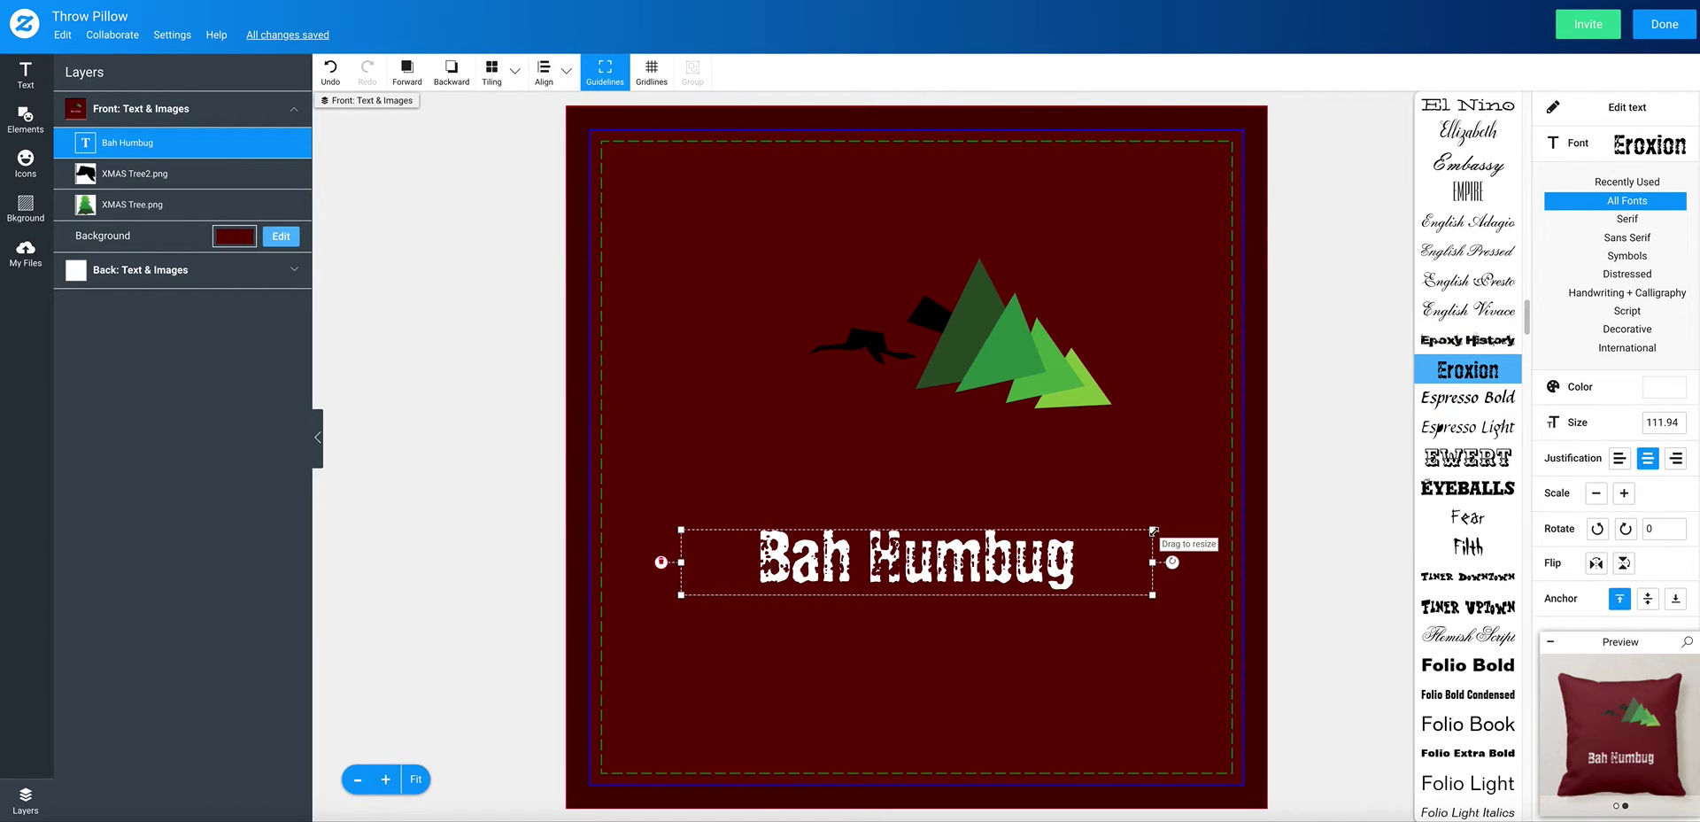
drag(996, 553, 1005, 491)
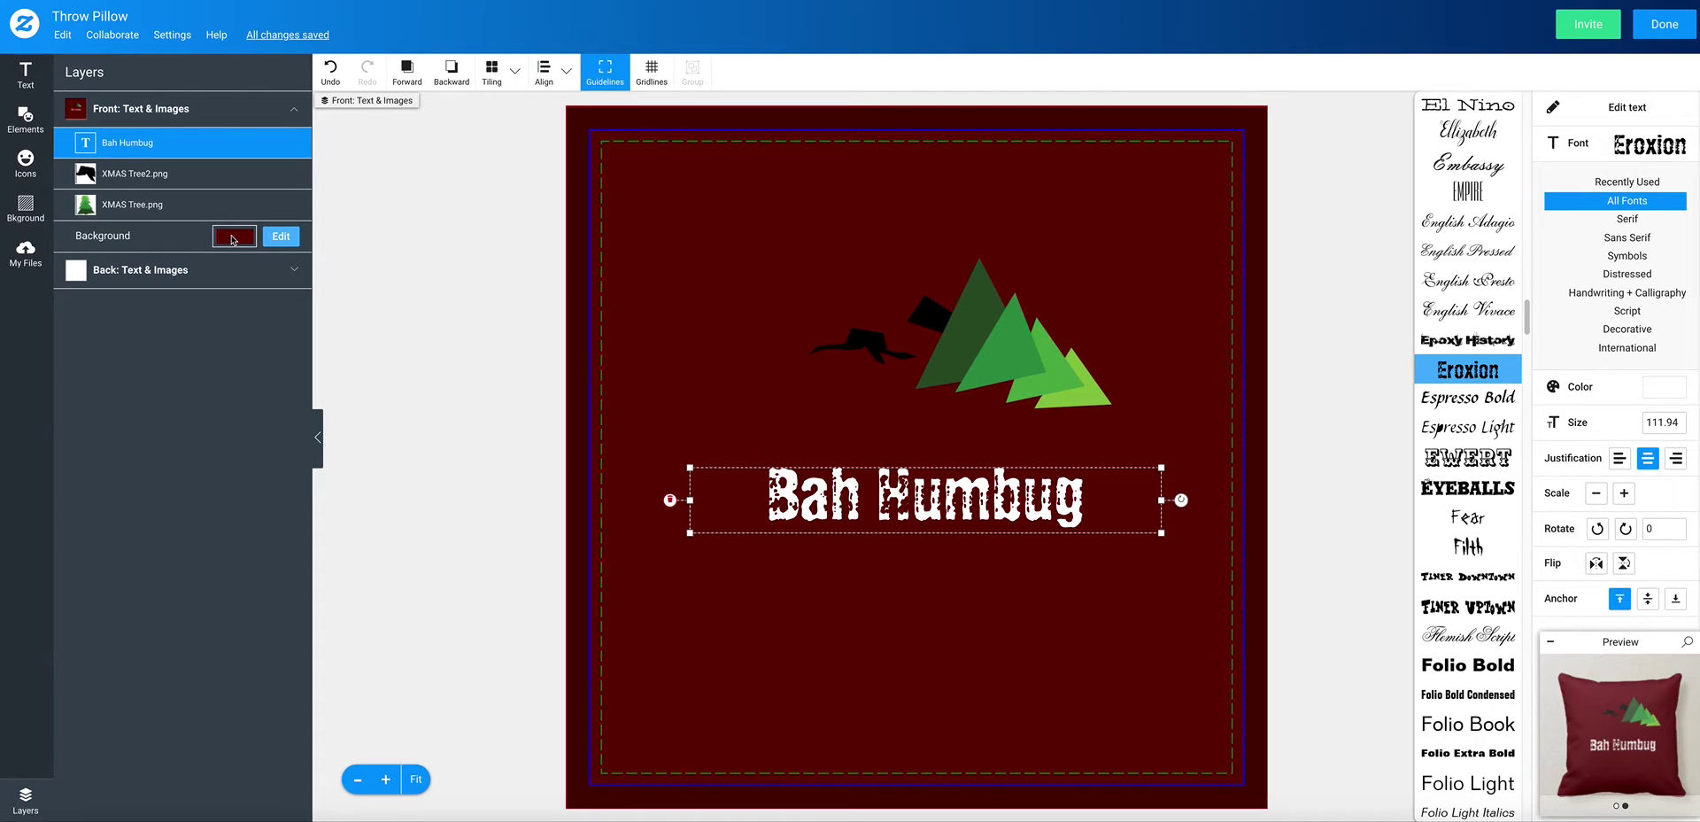
- Change the pillow front's background colour to dark greyish brown
click(281, 236)
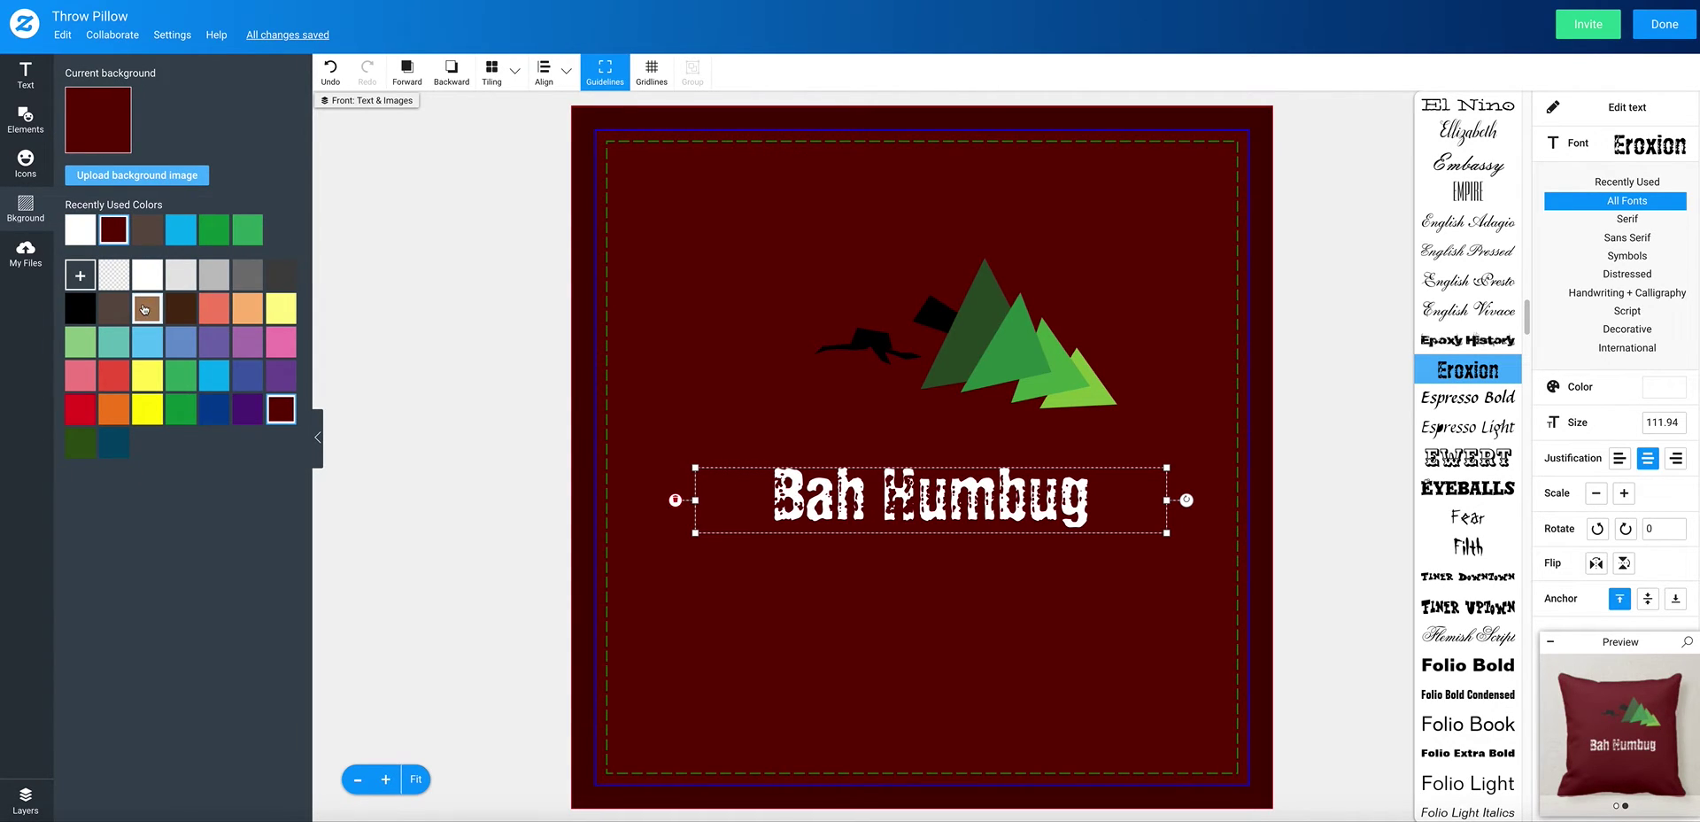
click(115, 310)
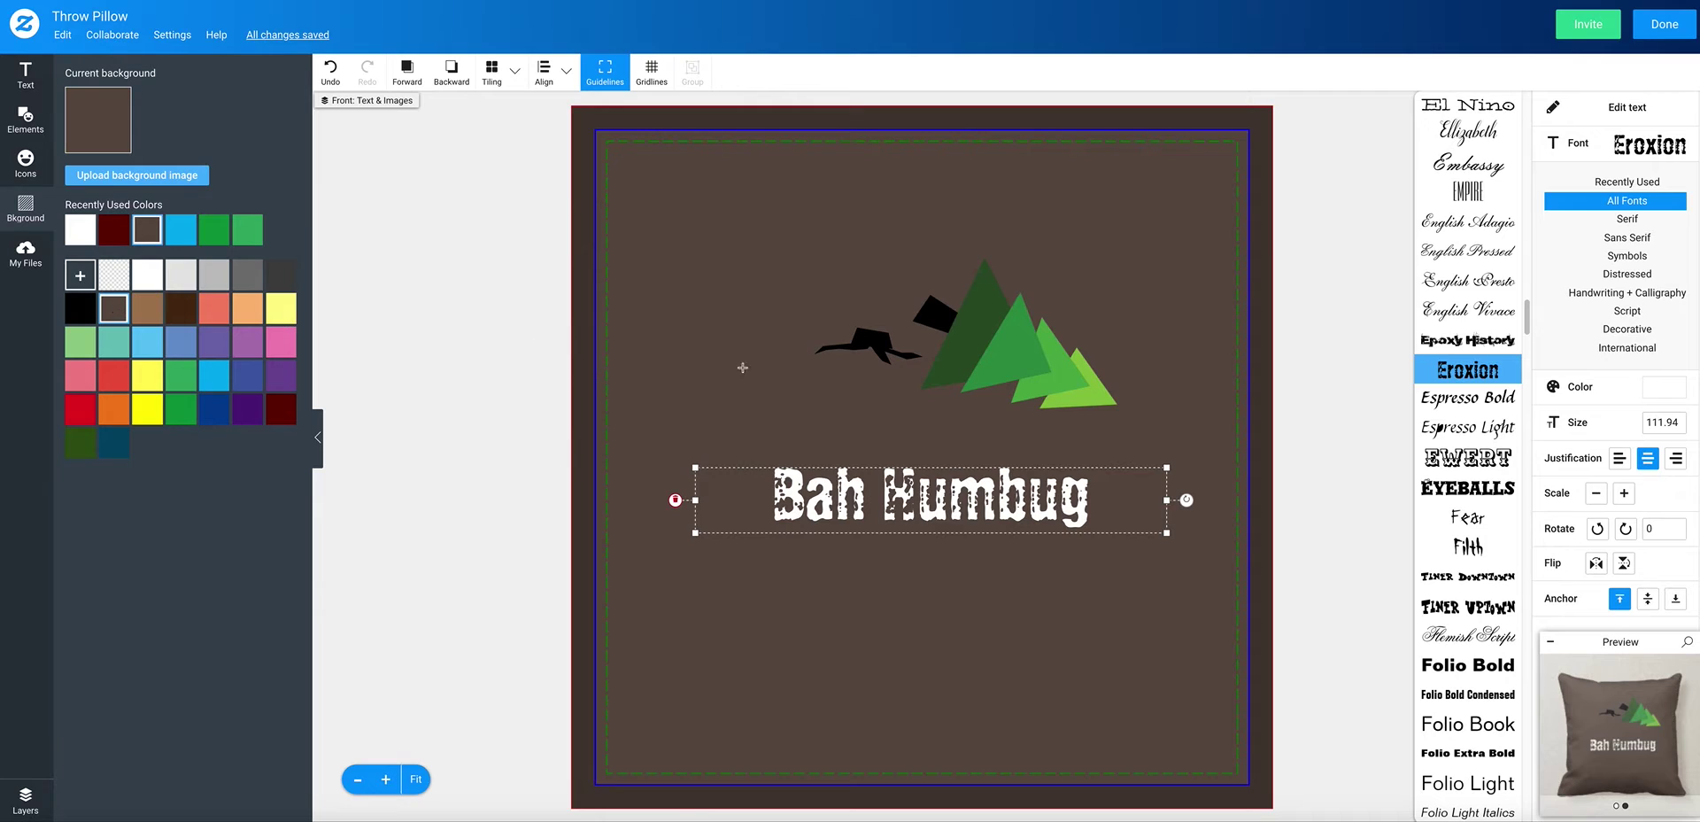
click(1000, 378)
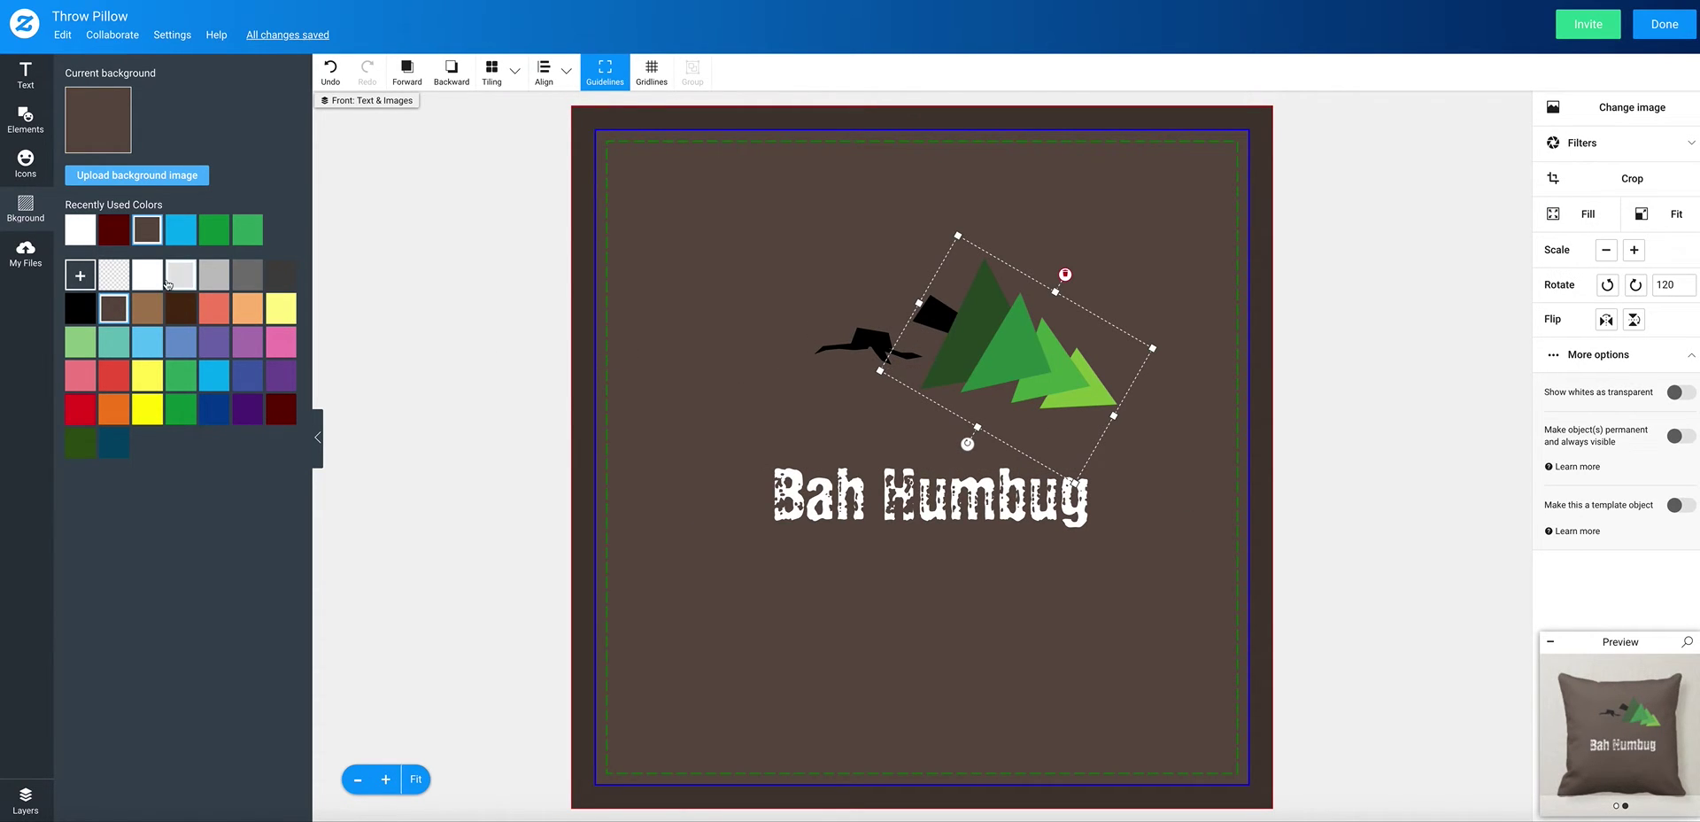
- Add a square shape, enlarge it to cover the tree and text, and shift it toward the middle of the pillow
click(26, 120)
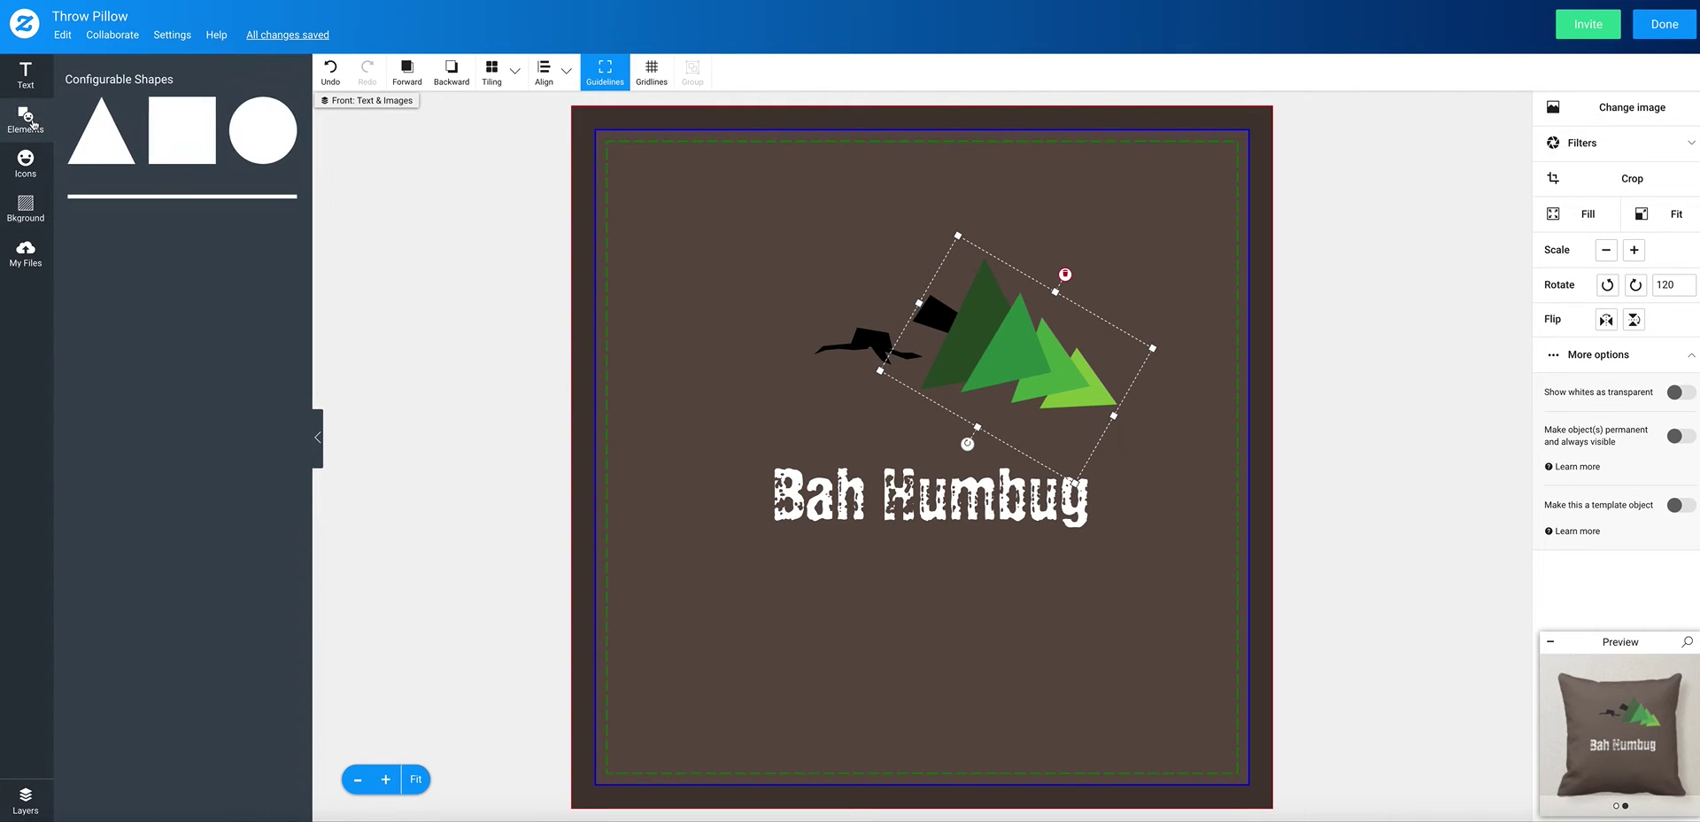
click(179, 139)
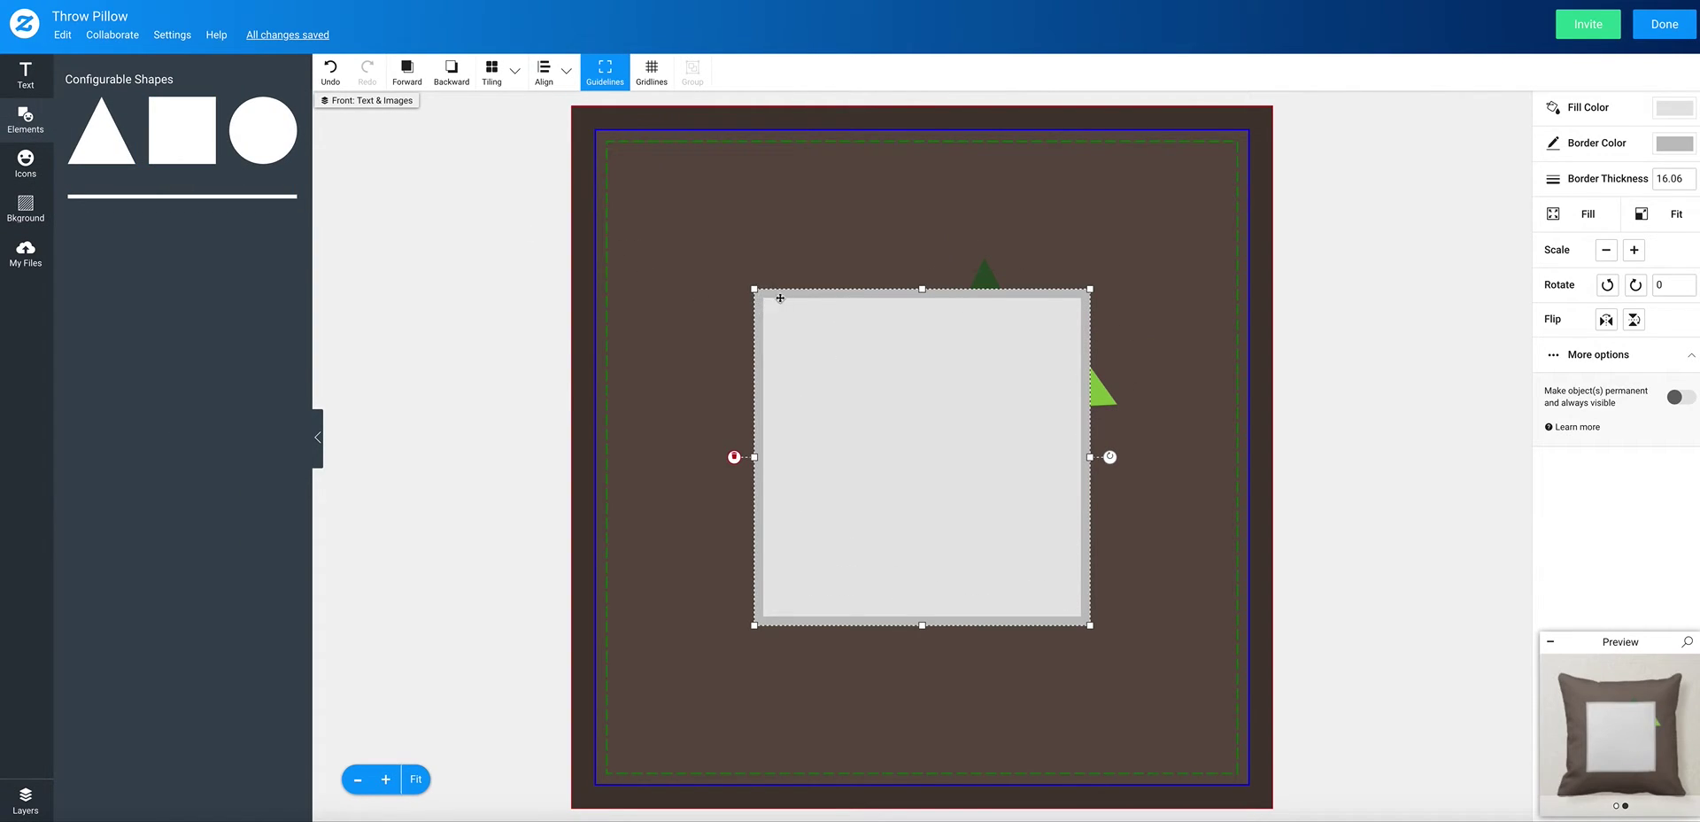
drag(755, 290, 686, 251)
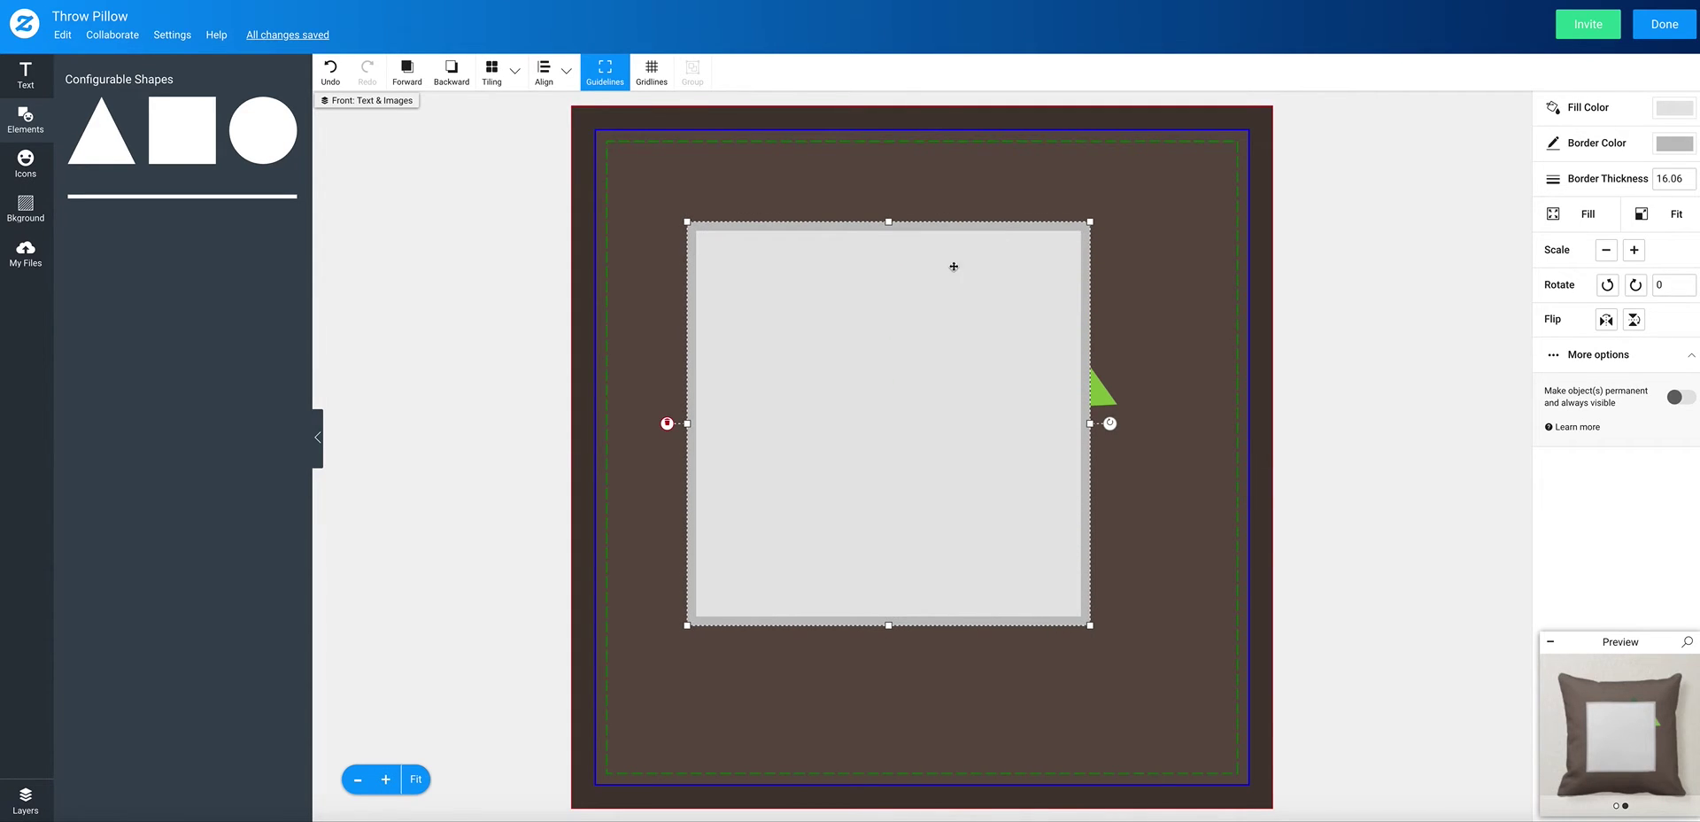
drag(1092, 221, 1149, 173)
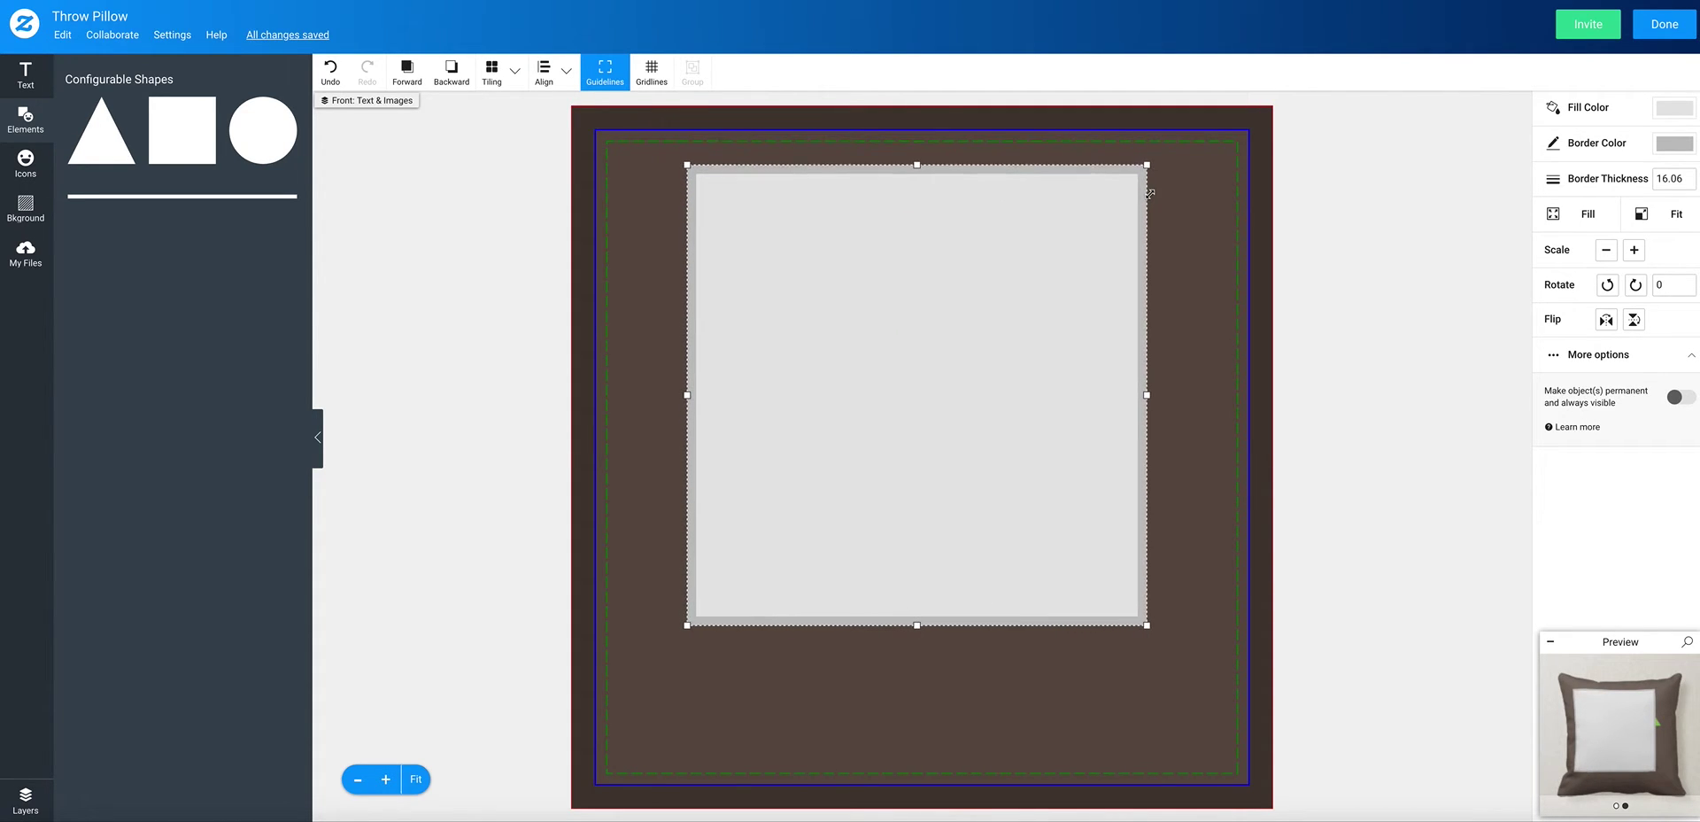
drag(998, 247, 1018, 262)
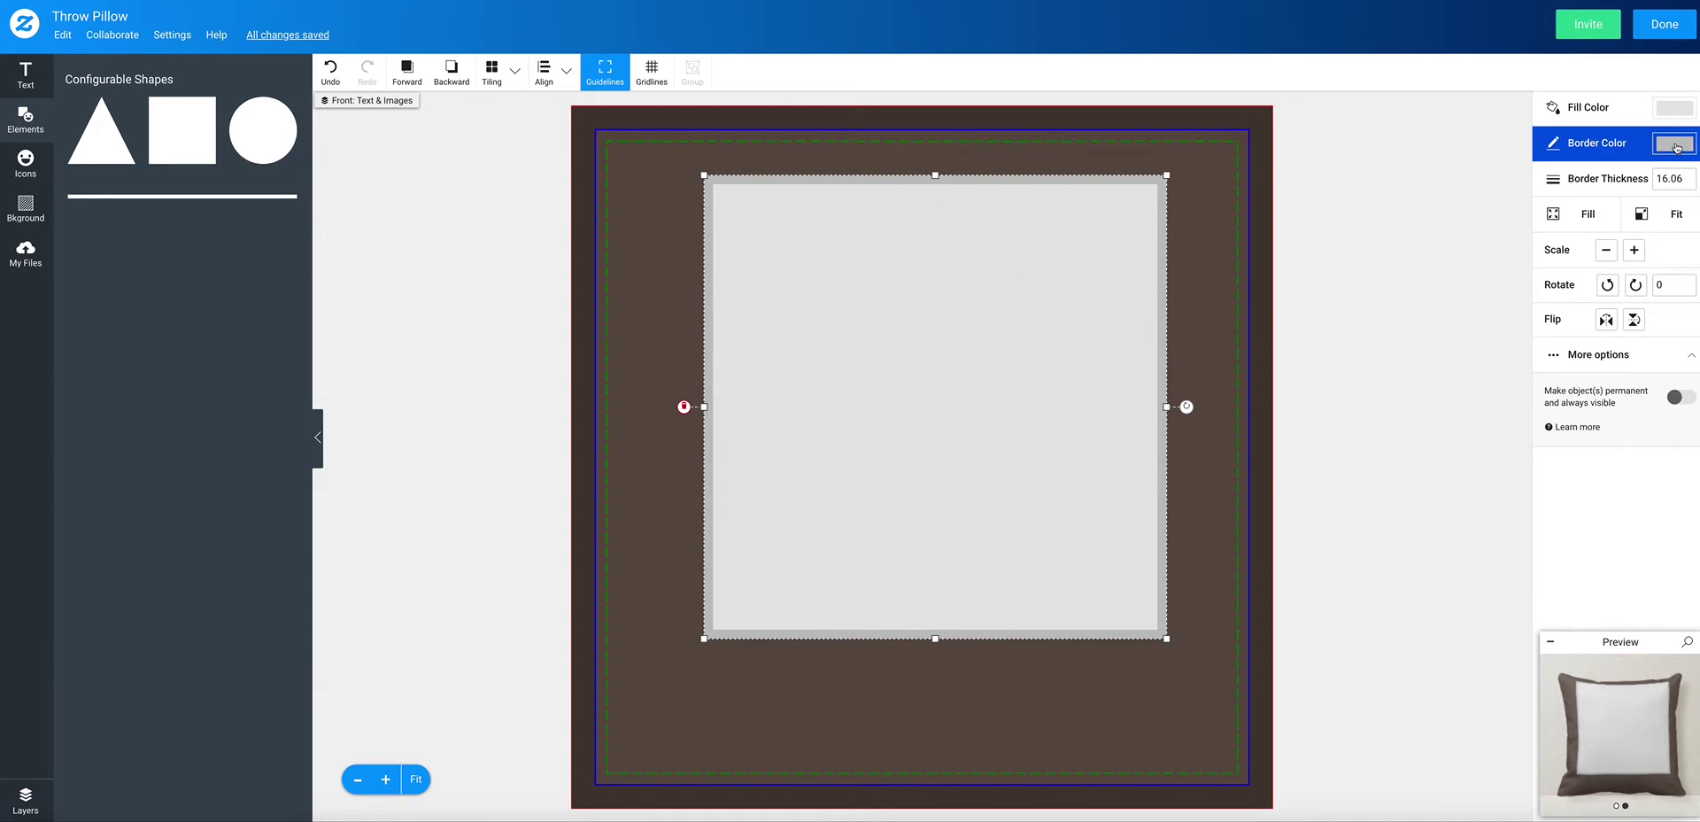
- Set the square's border thickness to 0 and its fill colour to dark red #650000
click(1676, 145)
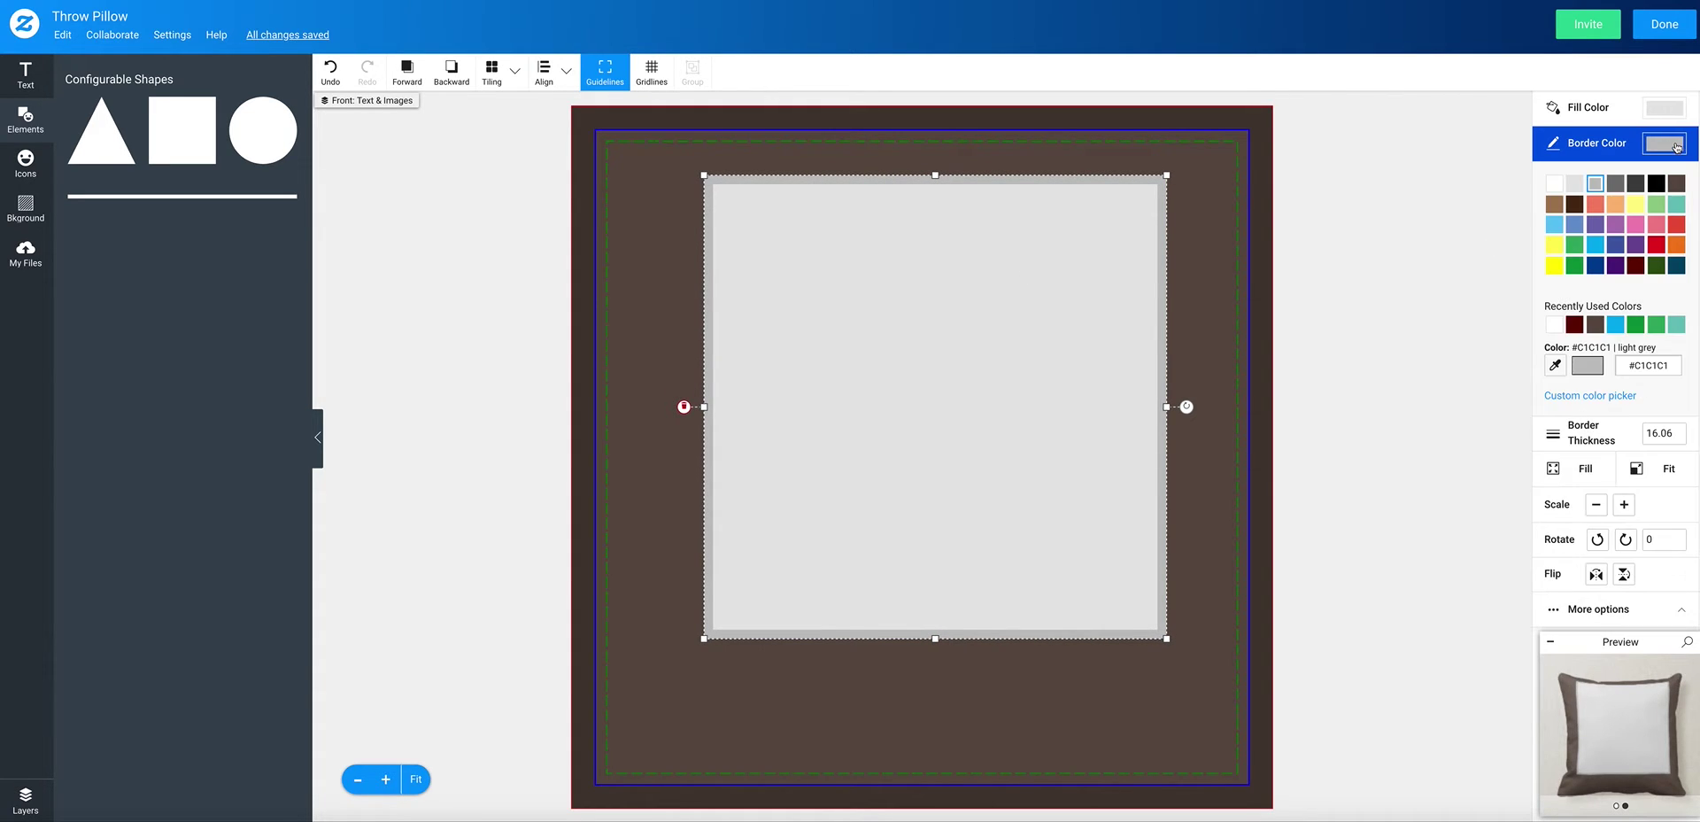
double_click(1668, 432)
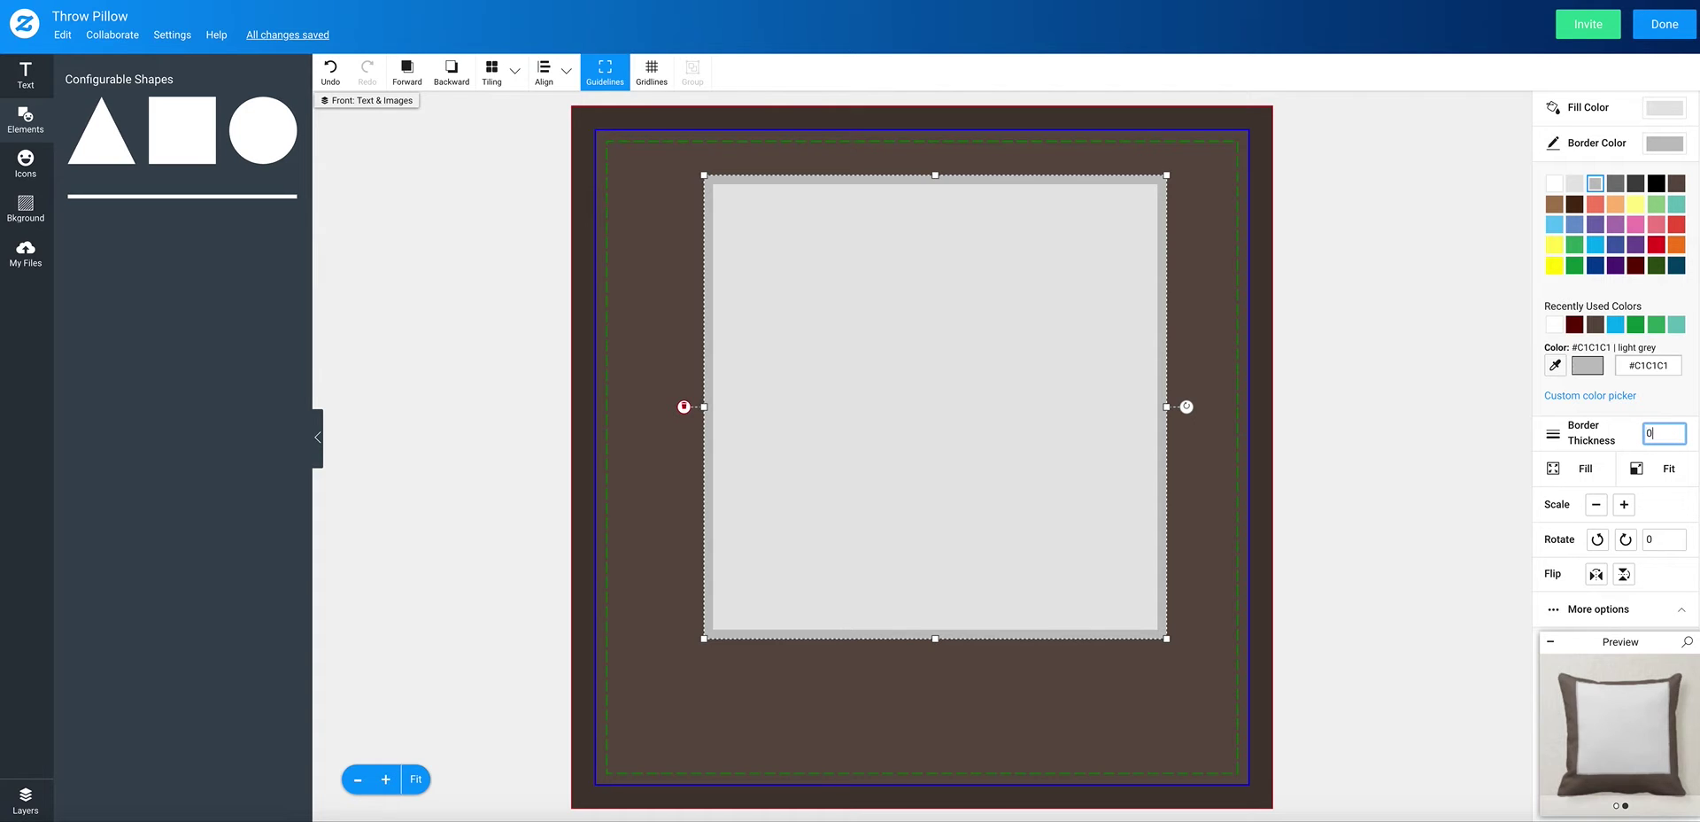
text(0)
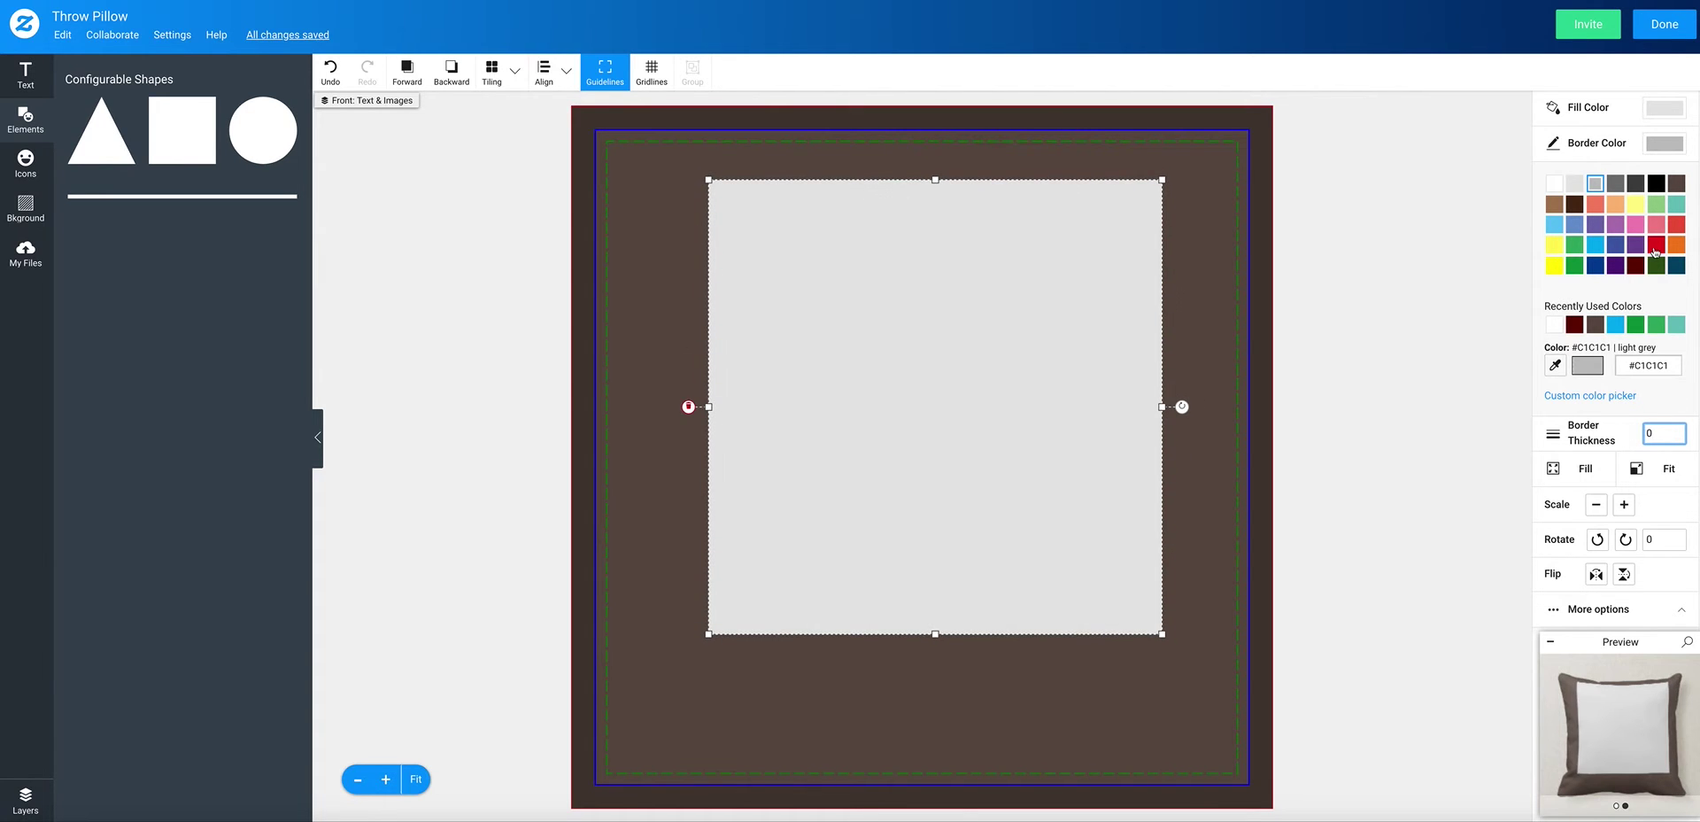
click(1664, 107)
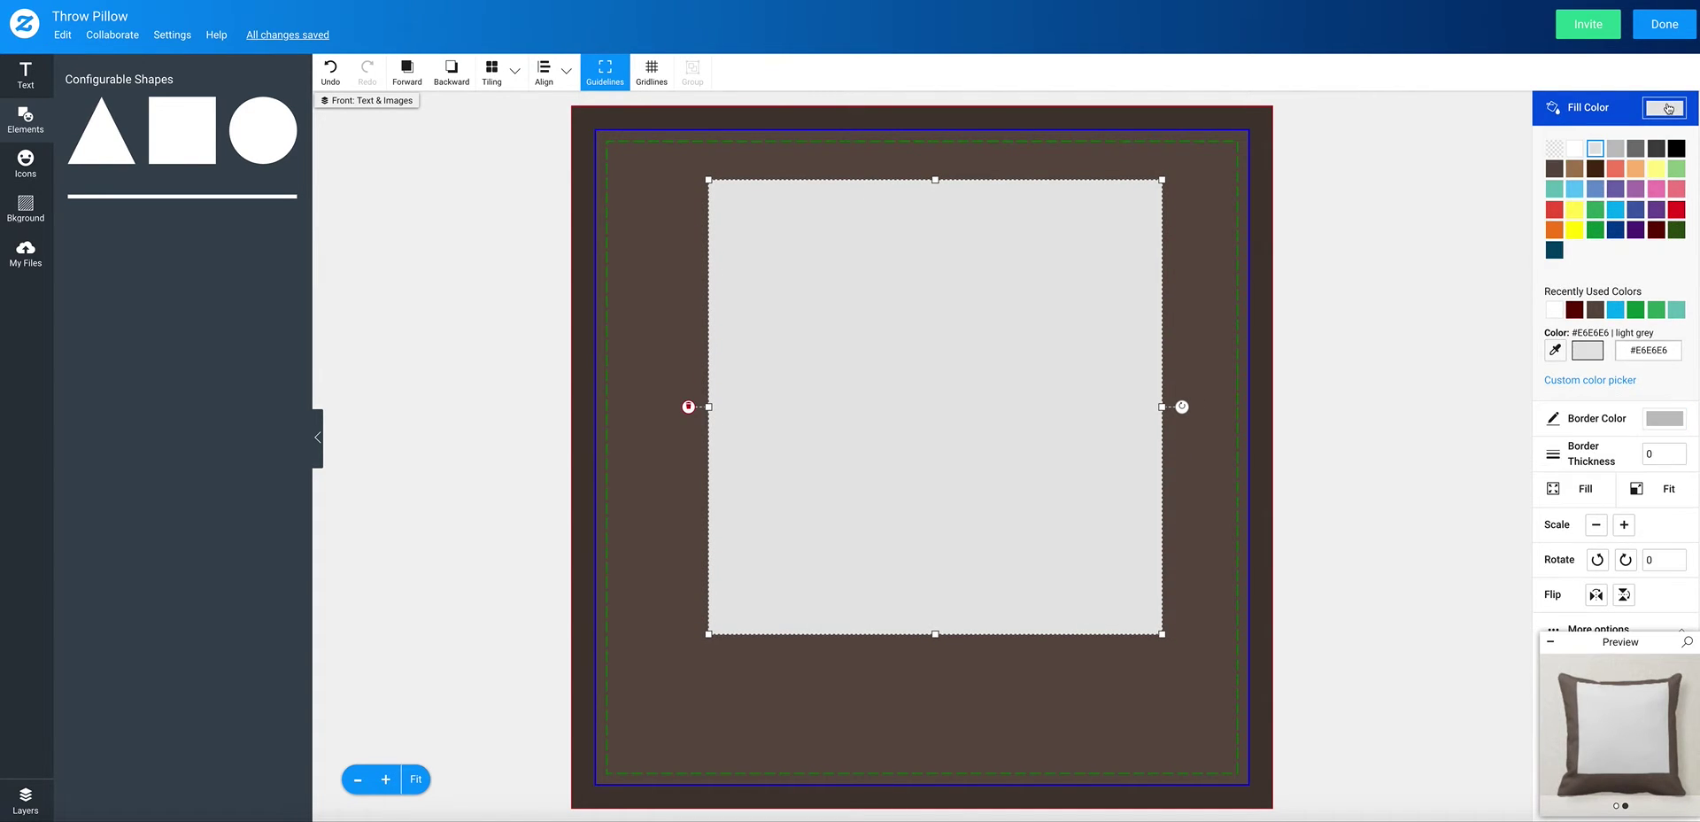
click(1654, 231)
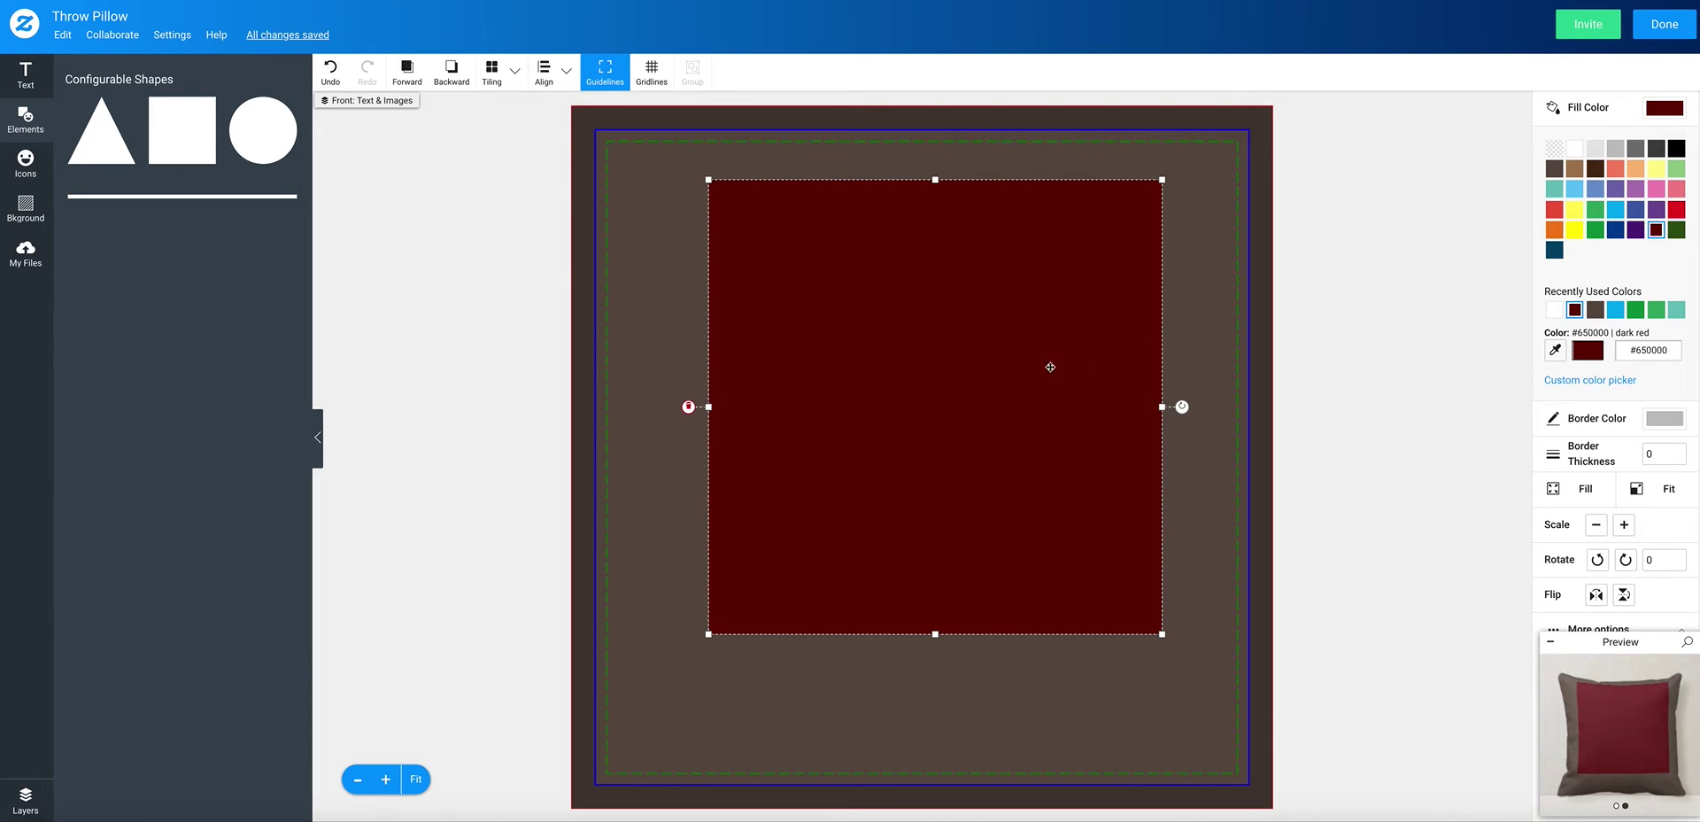
- Centre the dark red square on the pillow and move its layer below XMAS Tree.png, directly above the background
drag(1048, 364, 1044, 410)
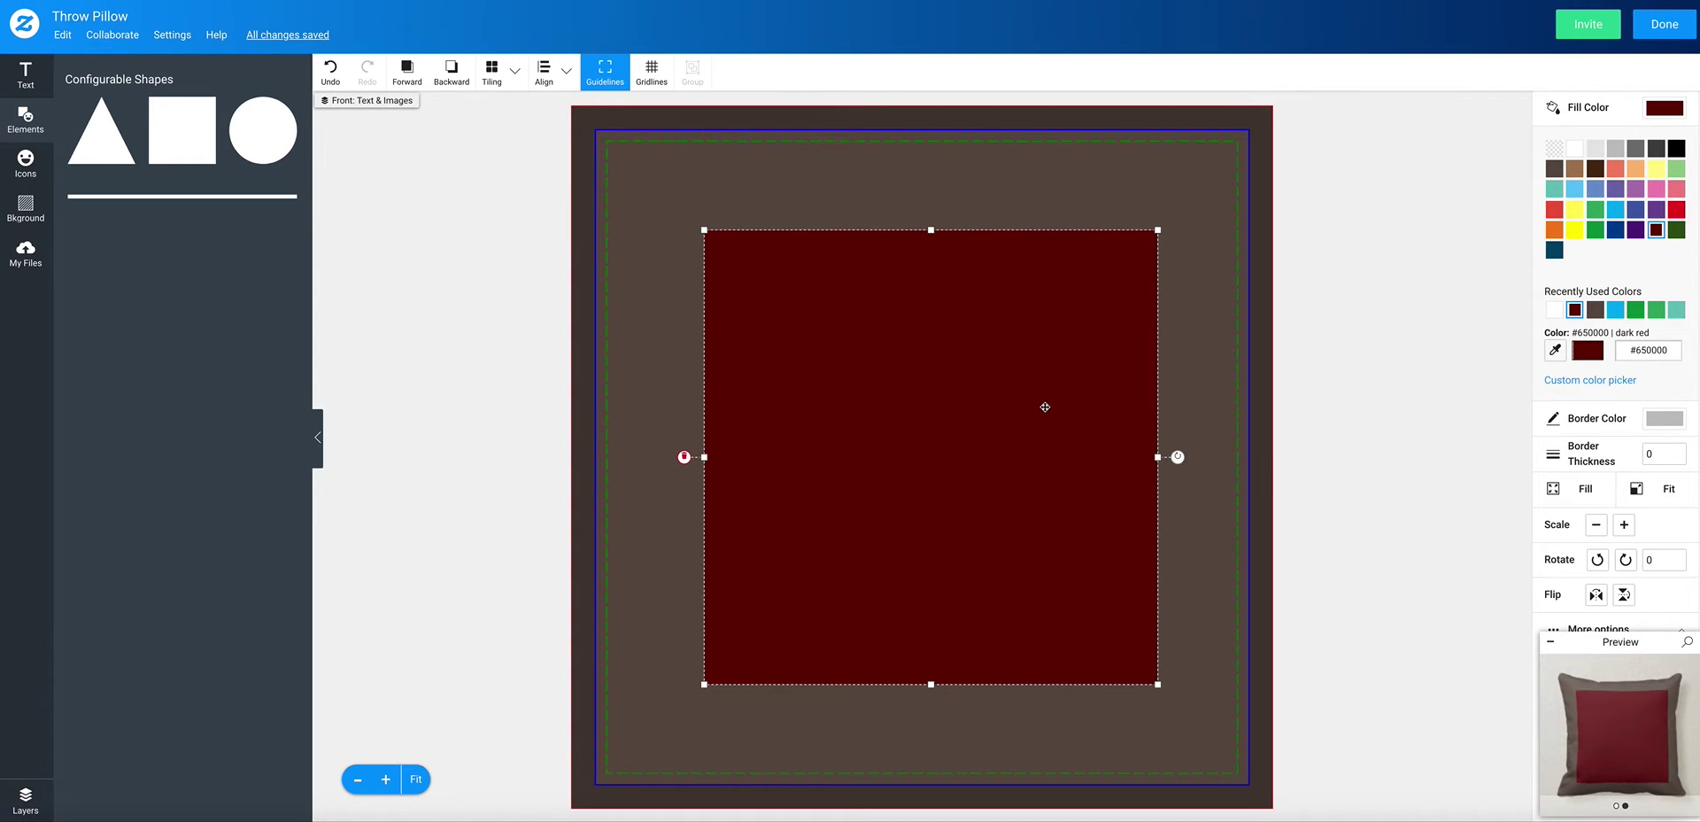
drag(1028, 406, 1025, 407)
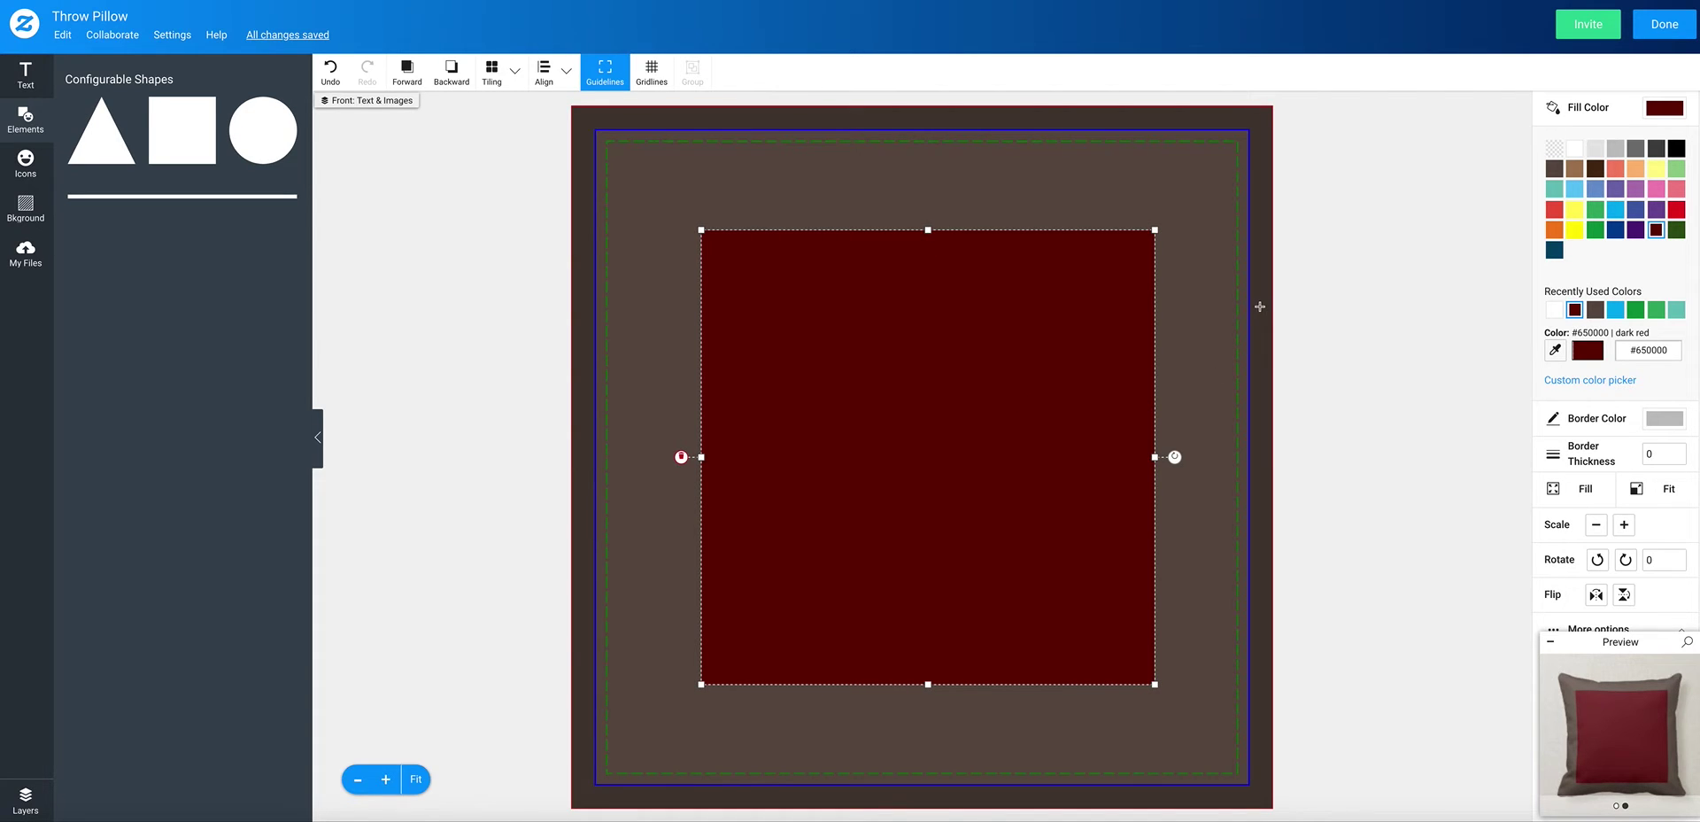
click(26, 797)
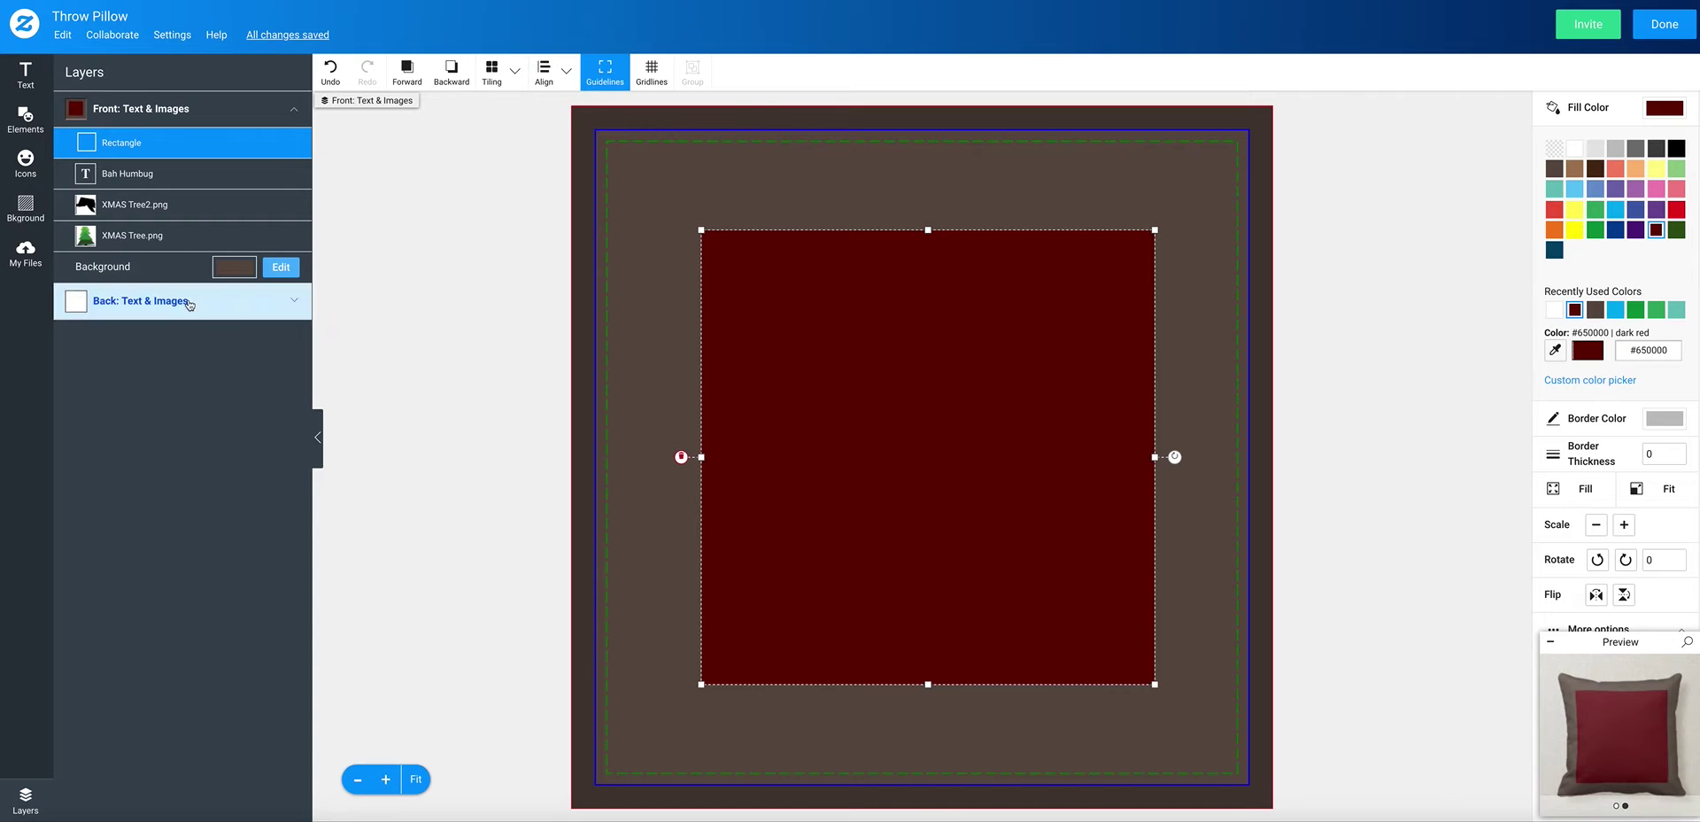
mouse_move(172, 149)
drag(170, 146, 170, 242)
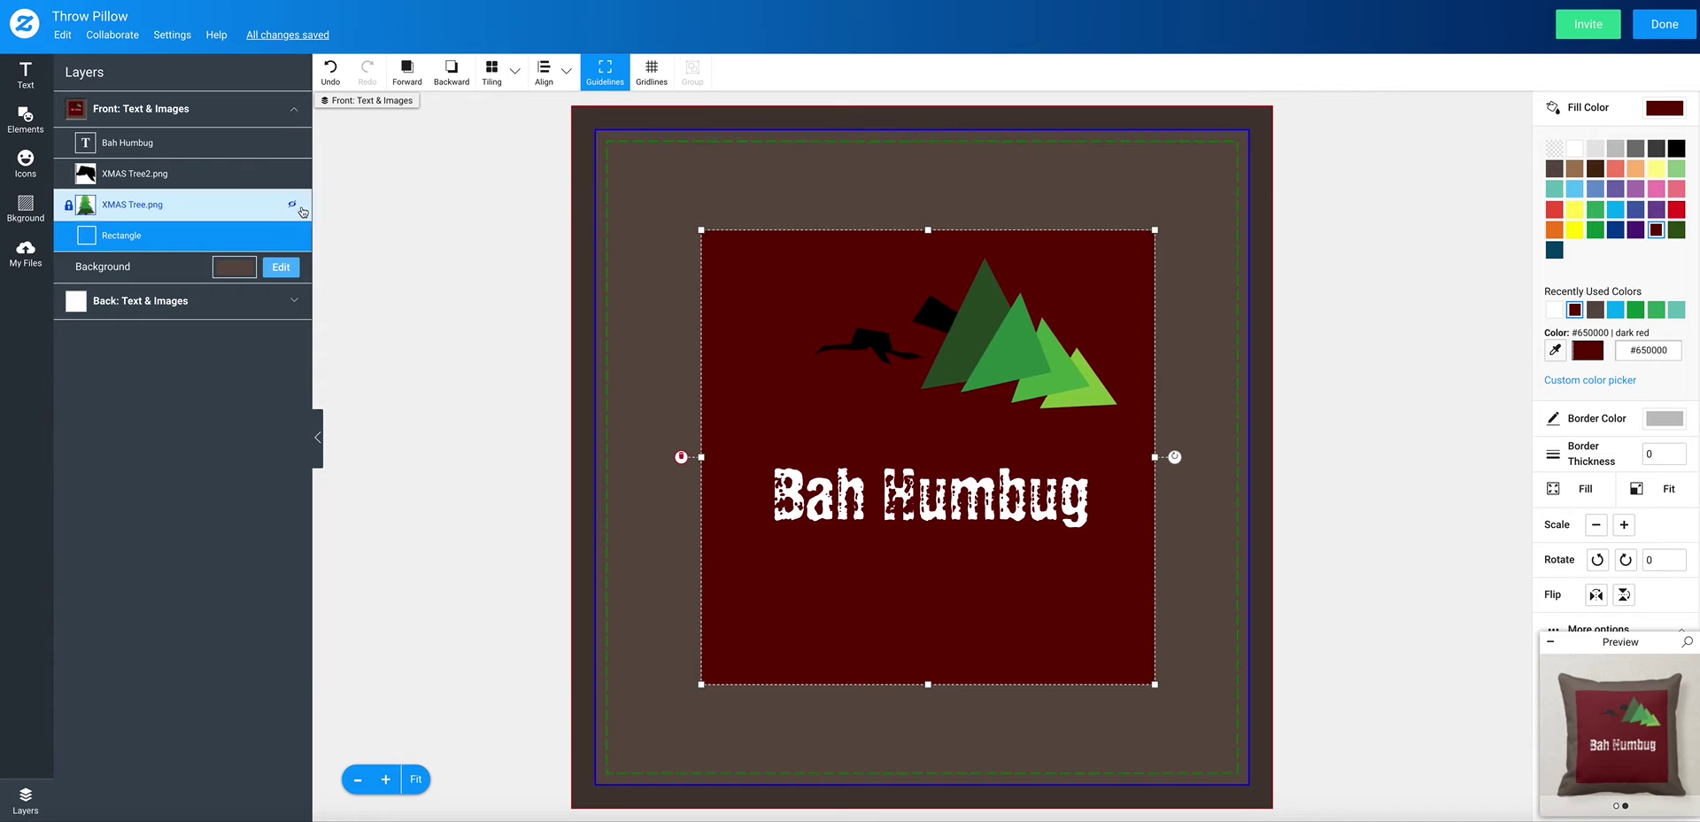
mouse_move(180, 142)
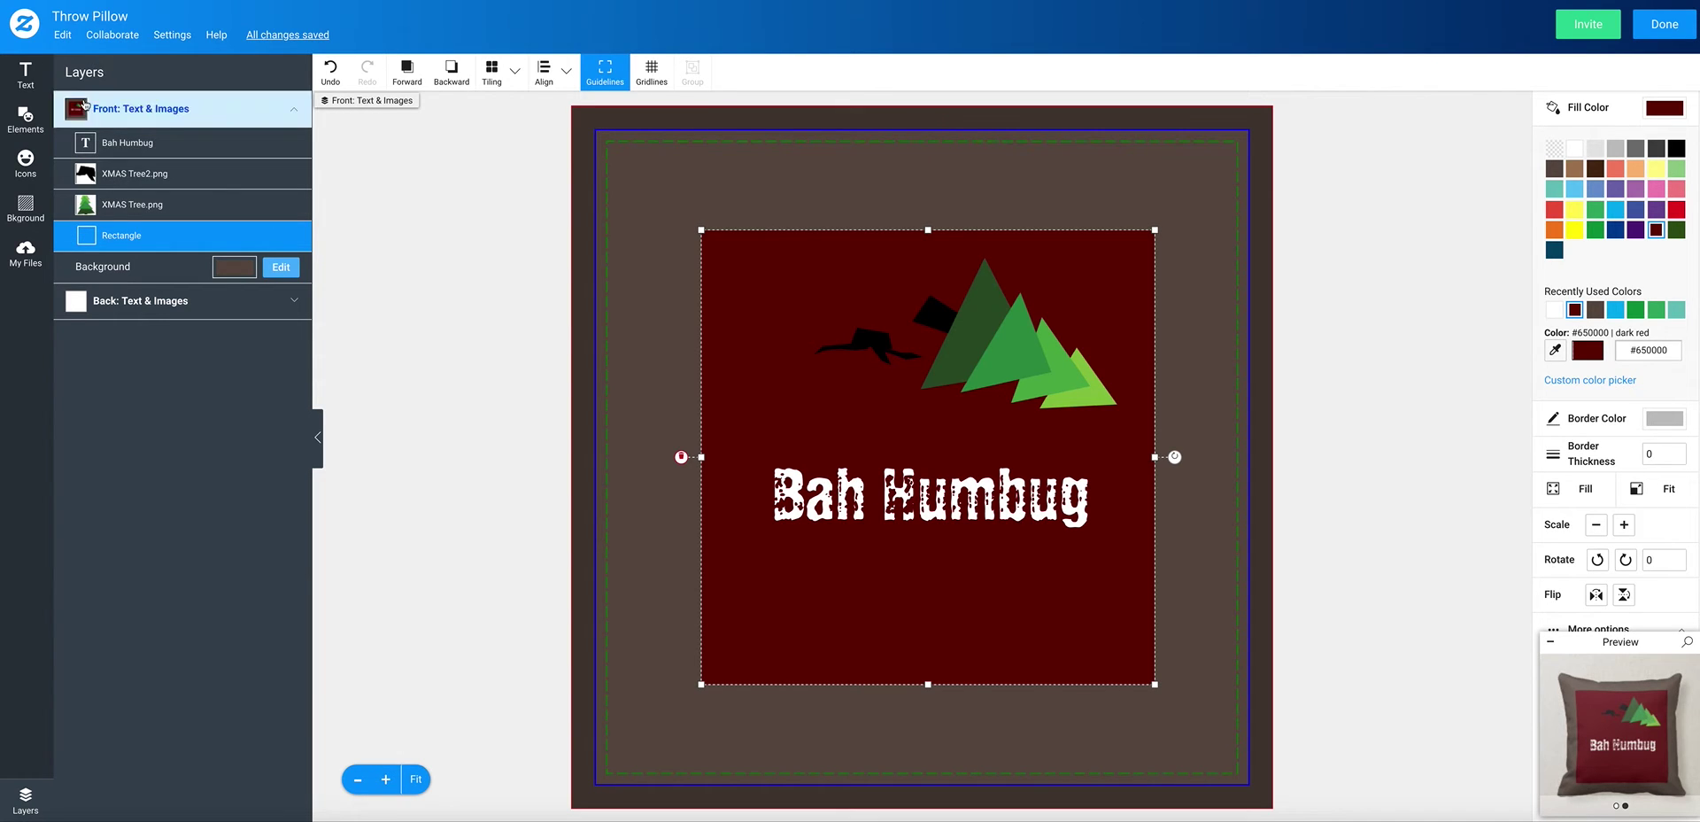
- Upload woodk18x24white70.png from the XMAS Bah Humbug tree folder and add it to the pillow front
click(27, 120)
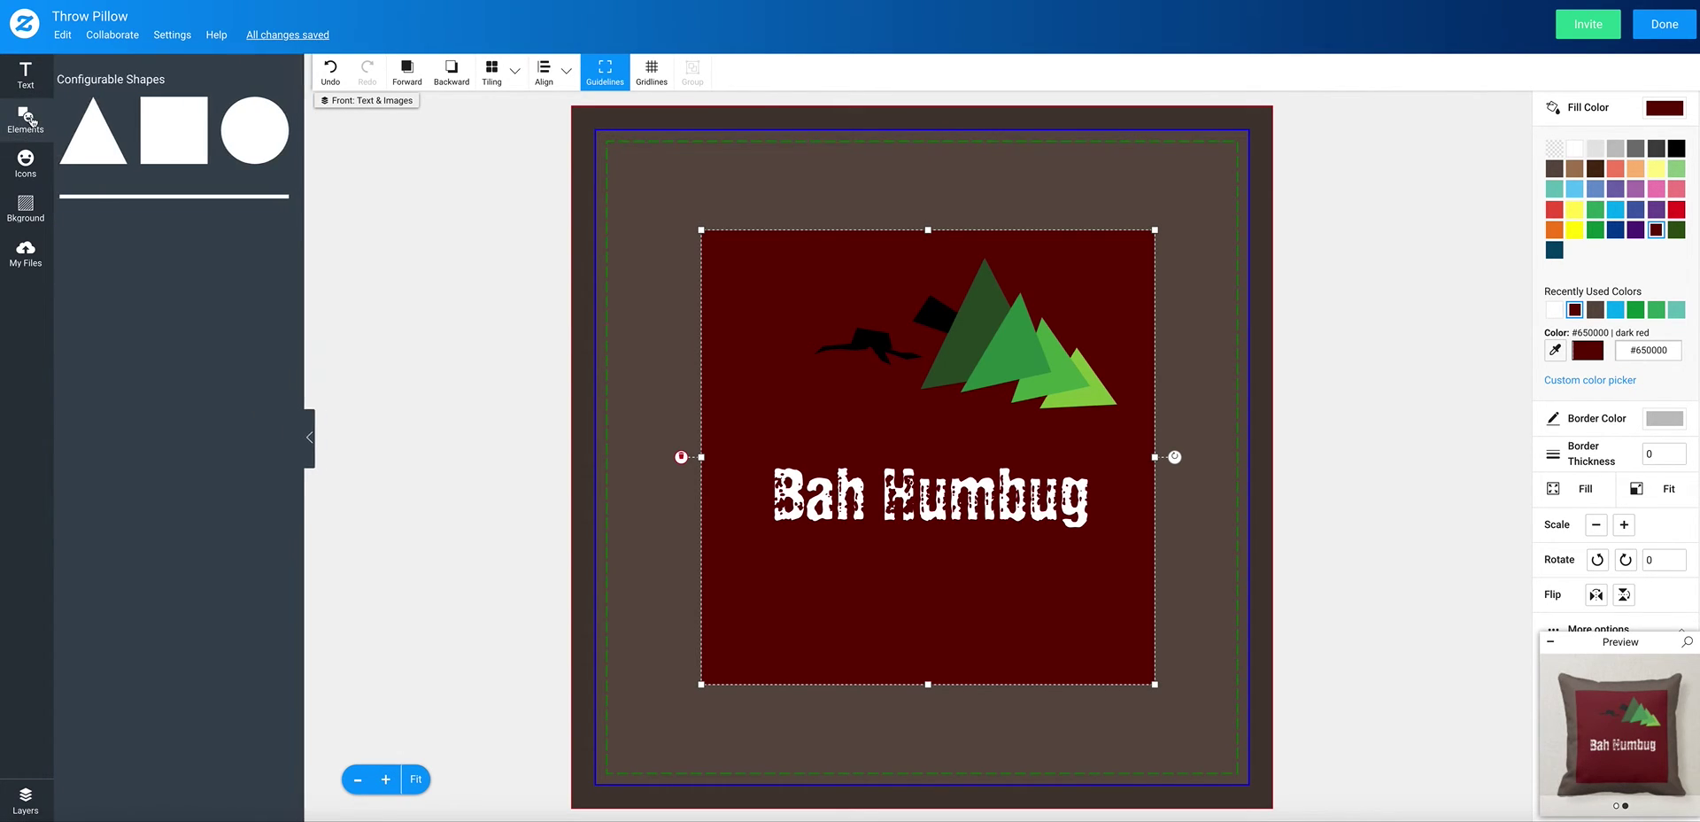
click(26, 253)
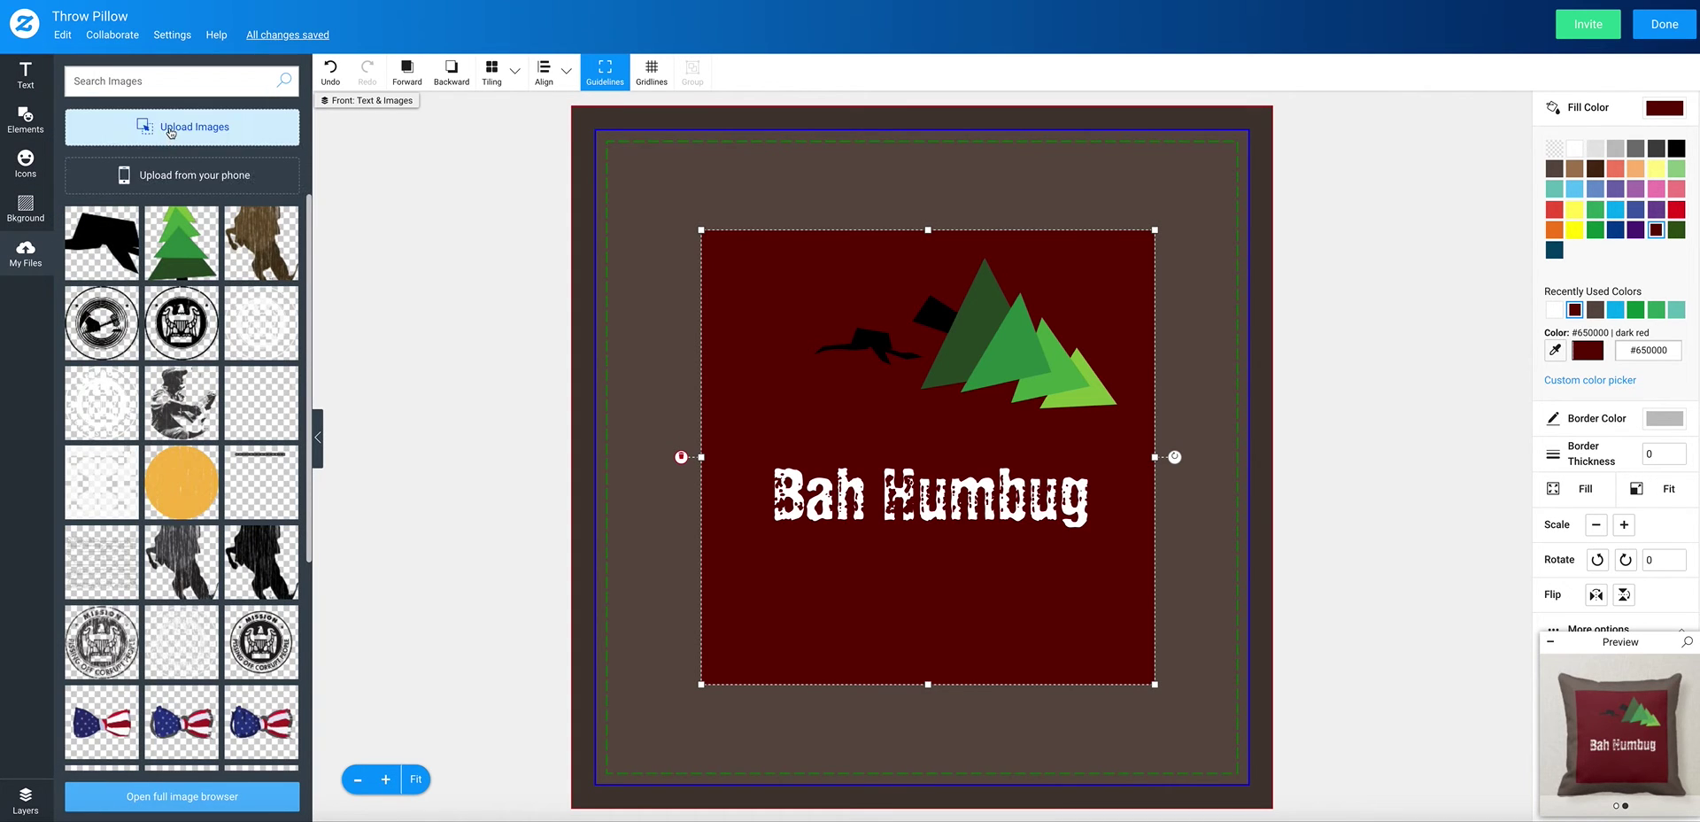
click(171, 133)
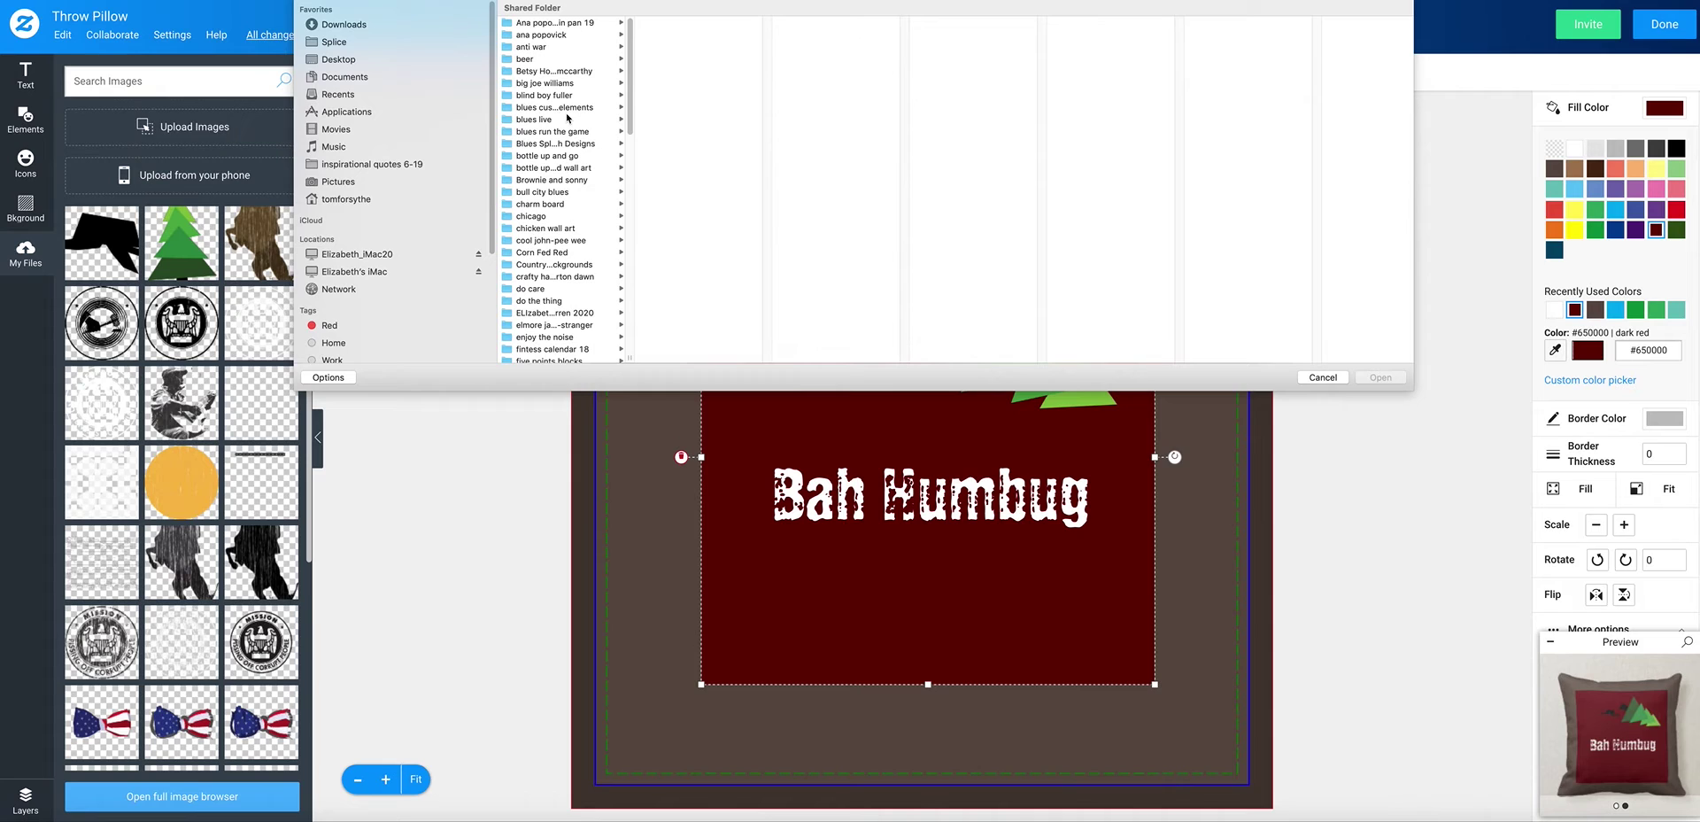
drag(631, 57, 620, 284)
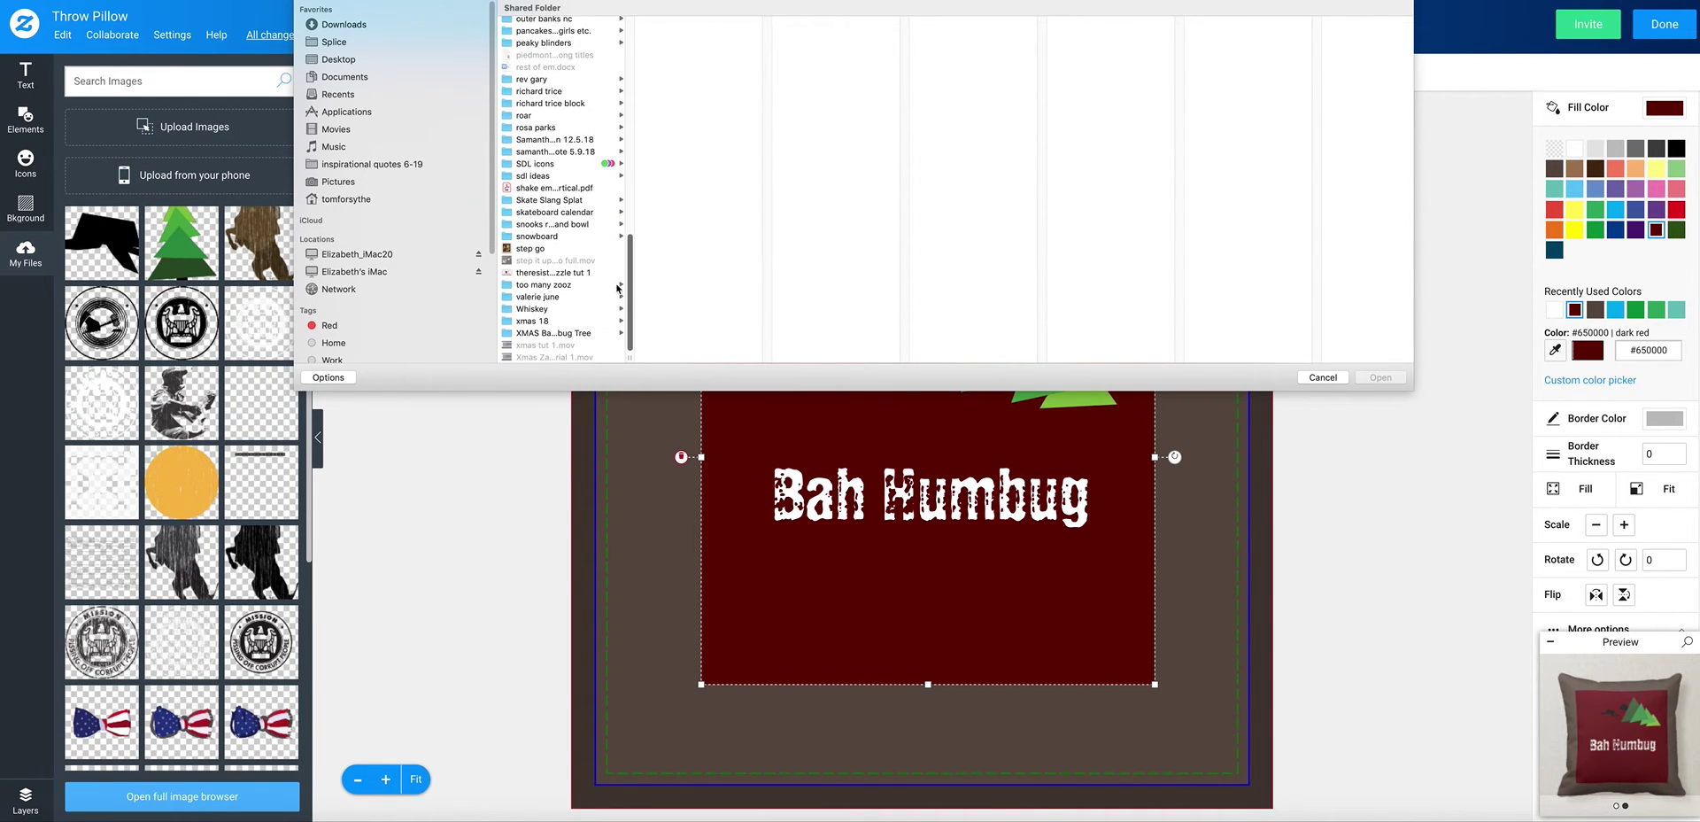
click(590, 334)
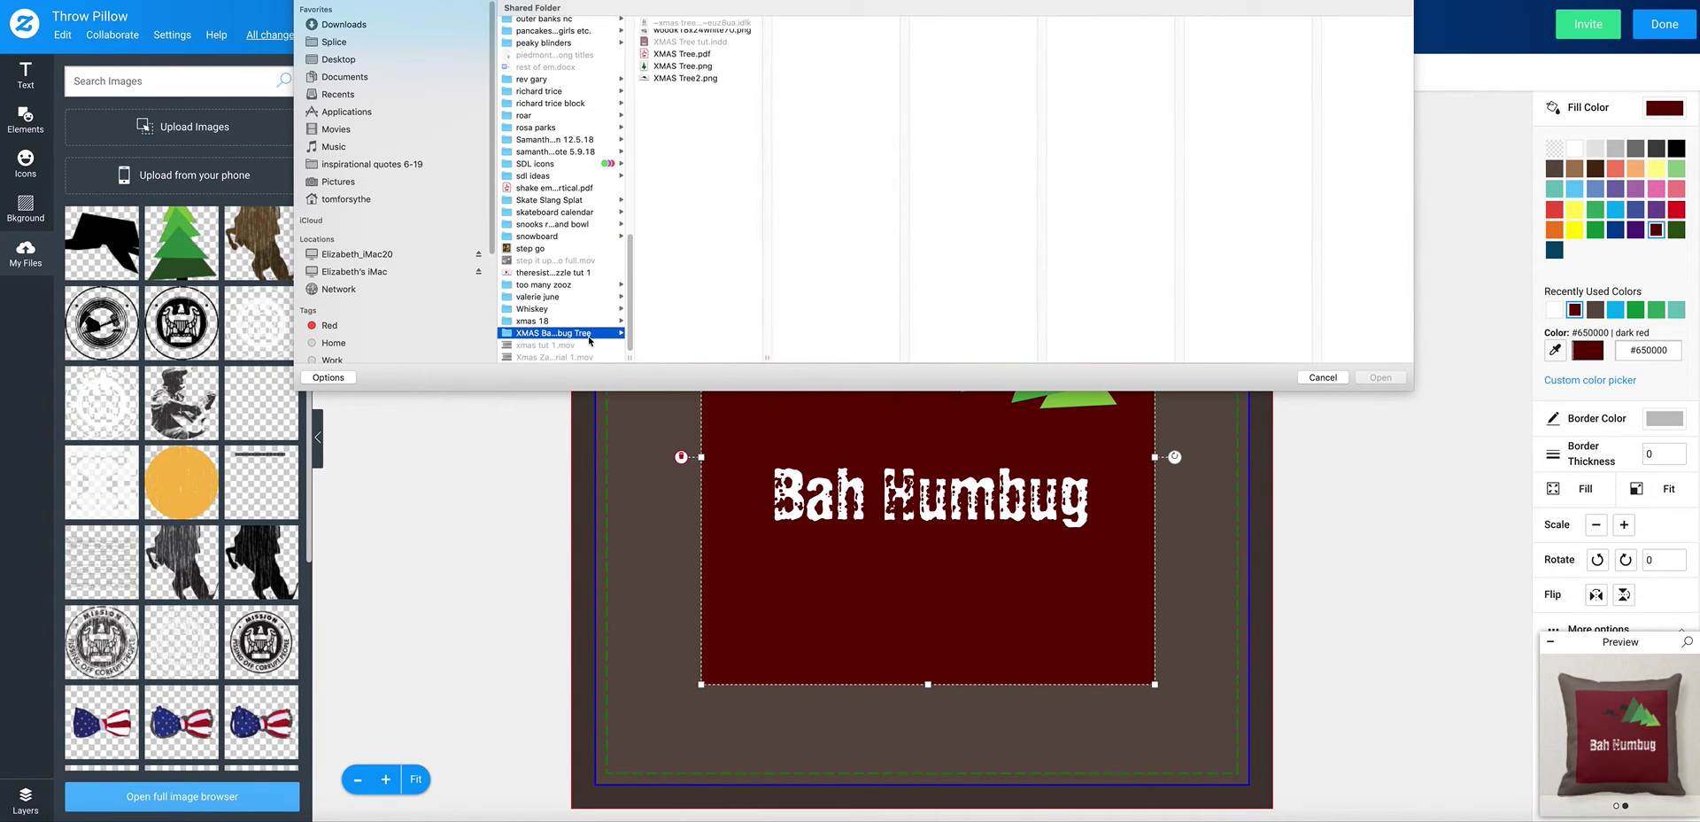
click(708, 37)
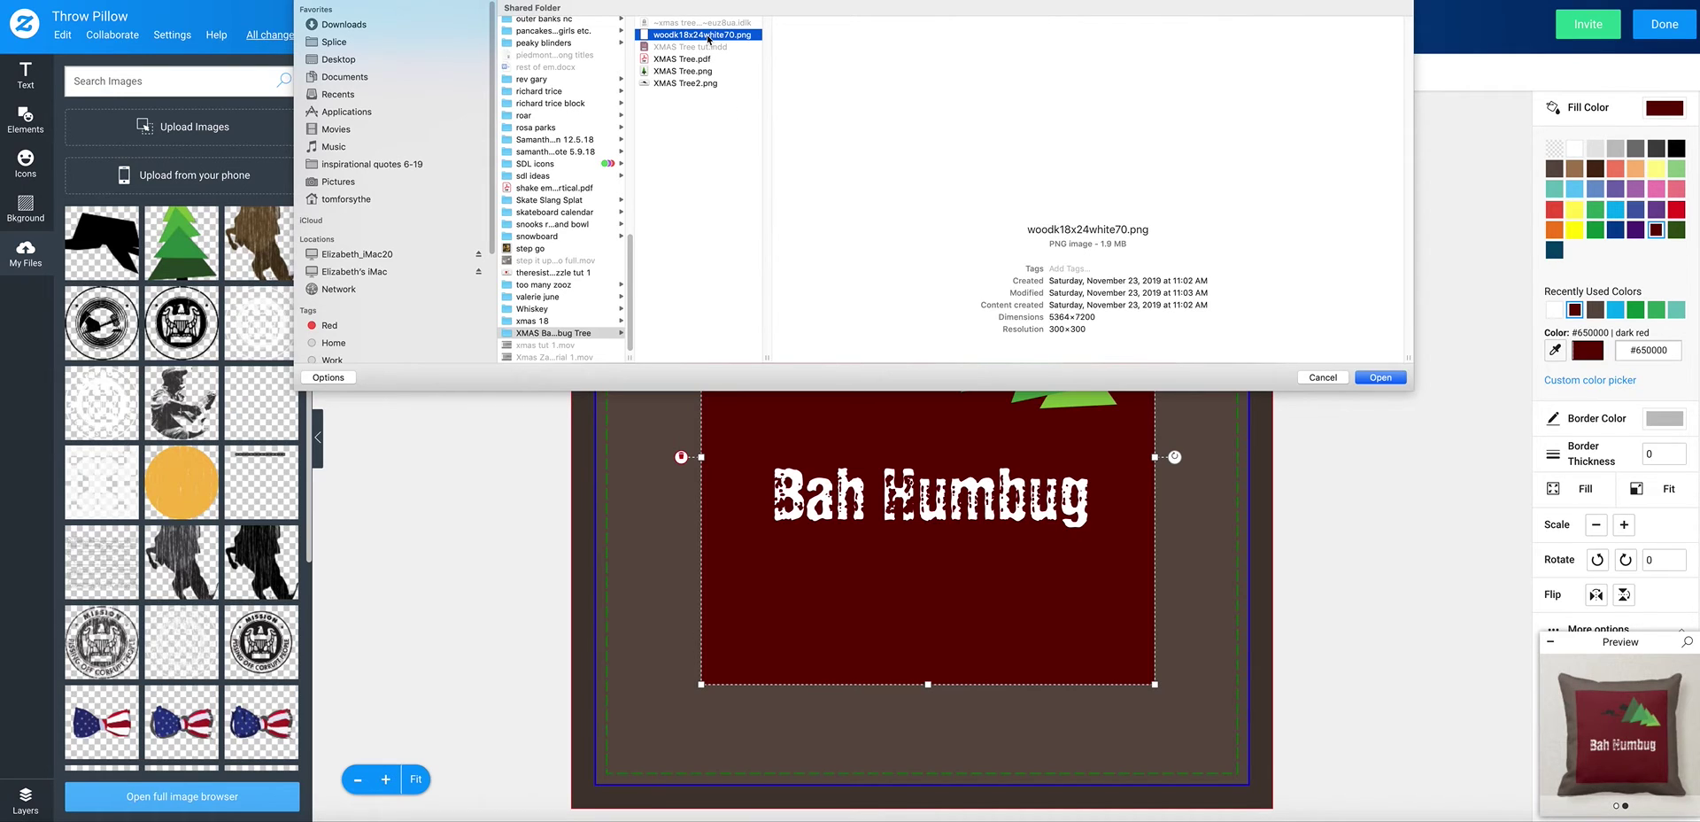
click(1381, 377)
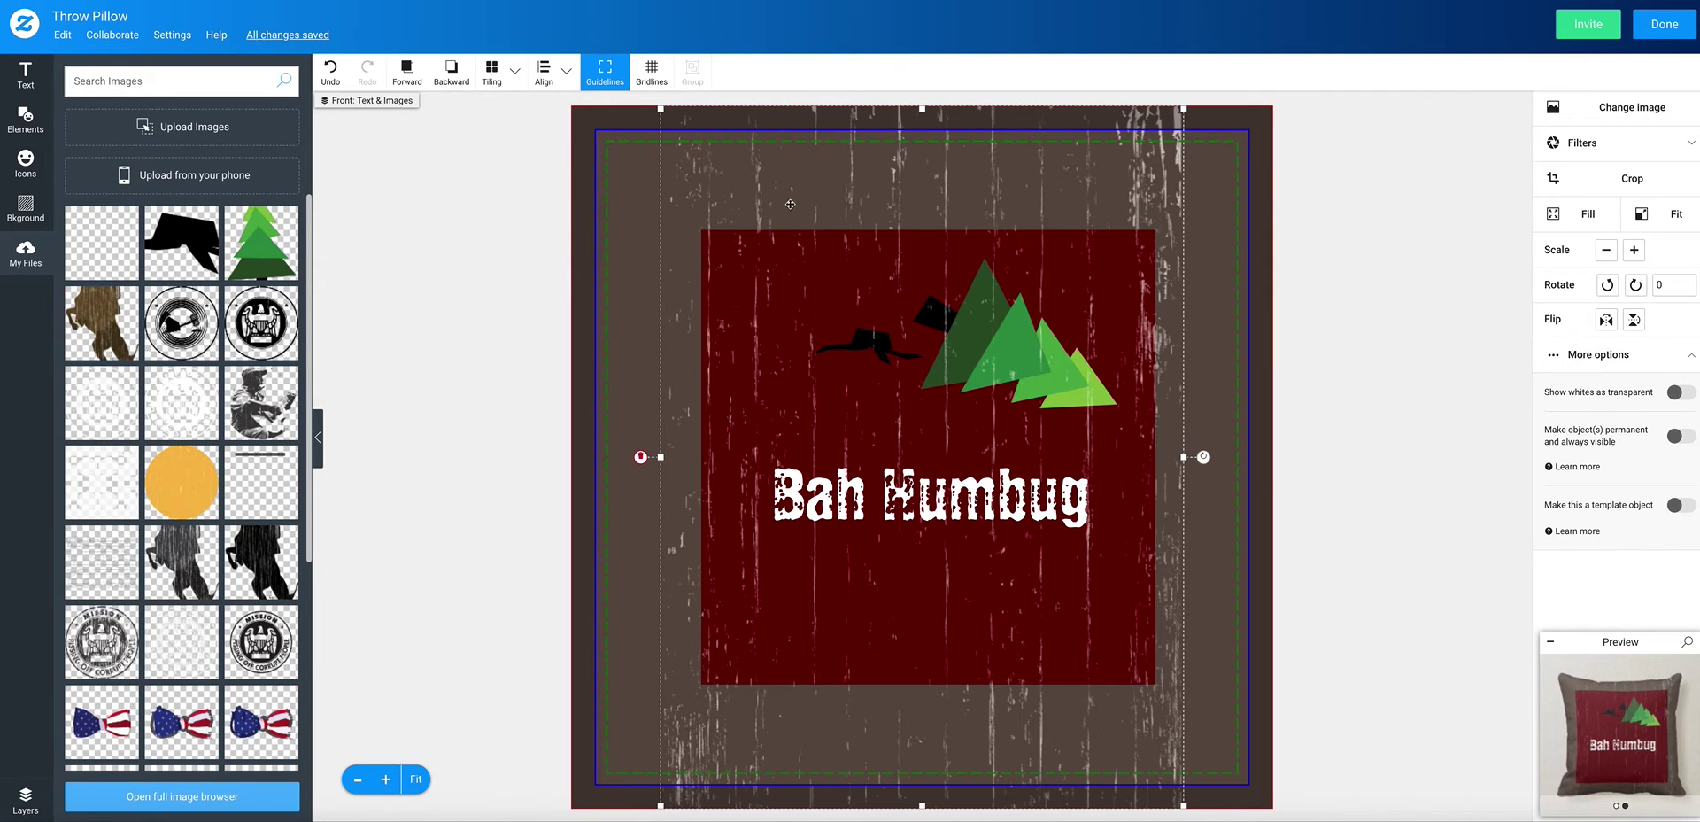
- Scale the wood texture down to the height of the blue guideline area and align it with that area's right edge
drag(809, 195, 745, 210)
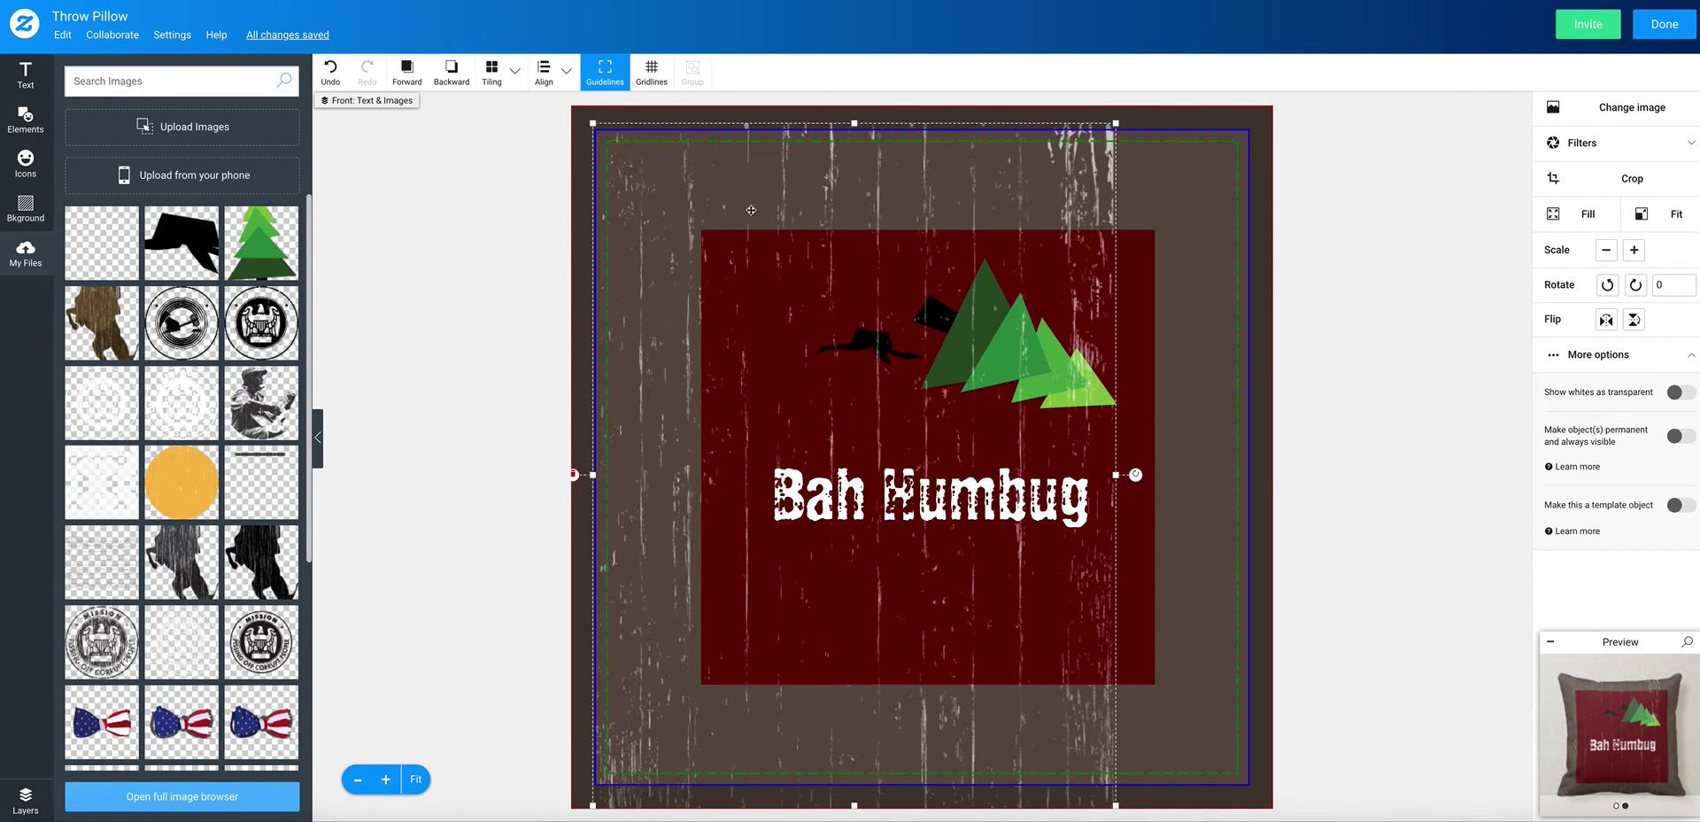
drag(1115, 124, 956, 241)
drag(664, 307, 668, 197)
drag(1036, 720, 1206, 727)
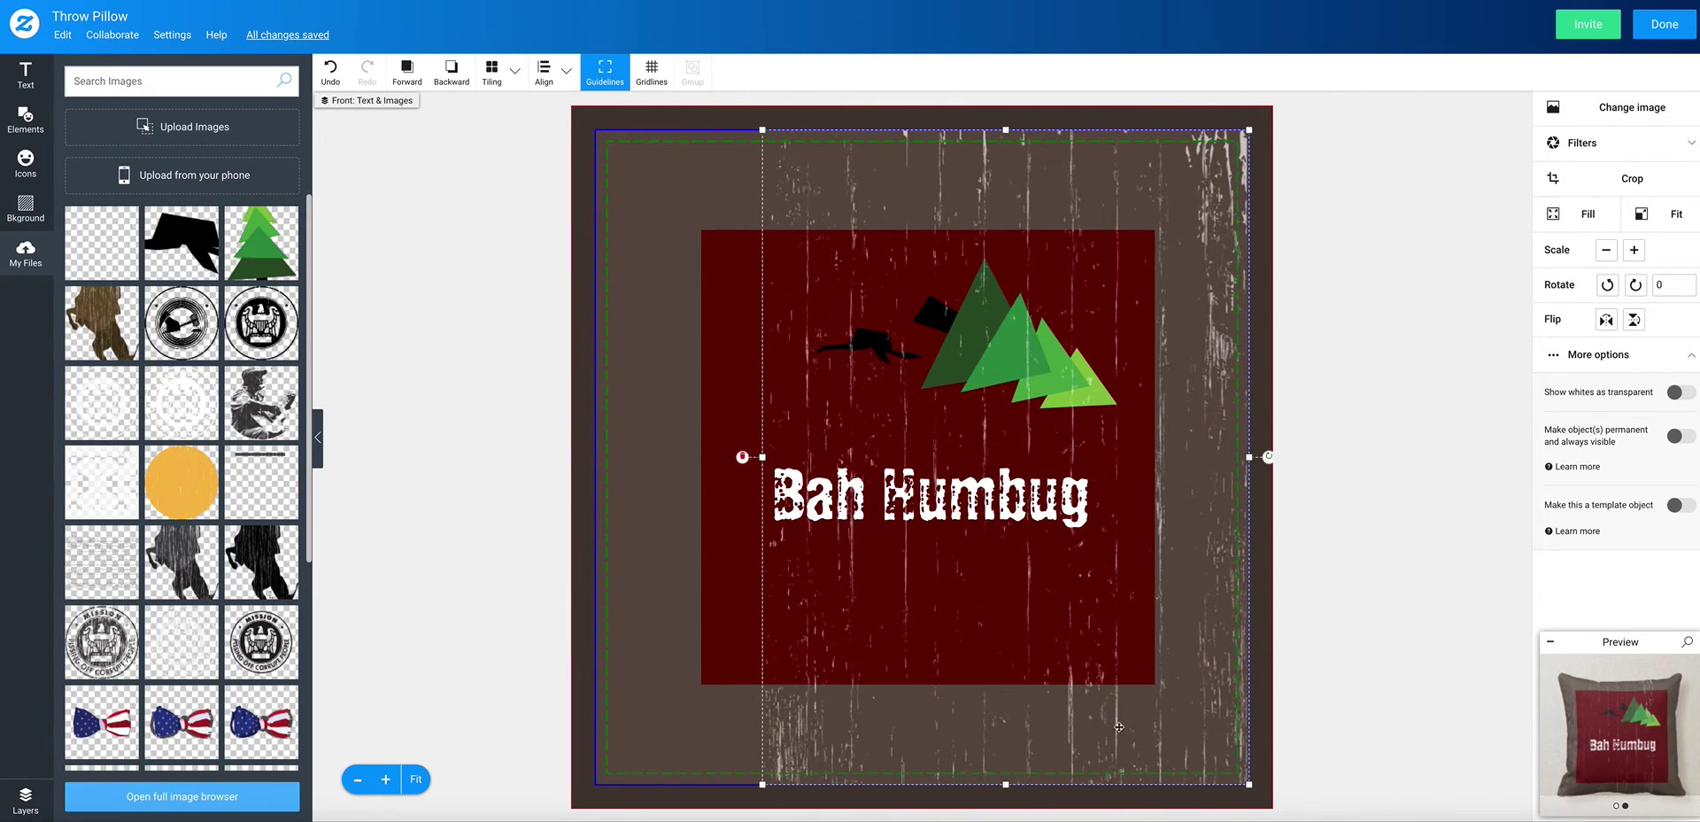
- Duplicate the wood texture, align the copy with the left edge of the blue guideline area, and flip it horizontally
click(816, 774)
drag(981, 711, 814, 710)
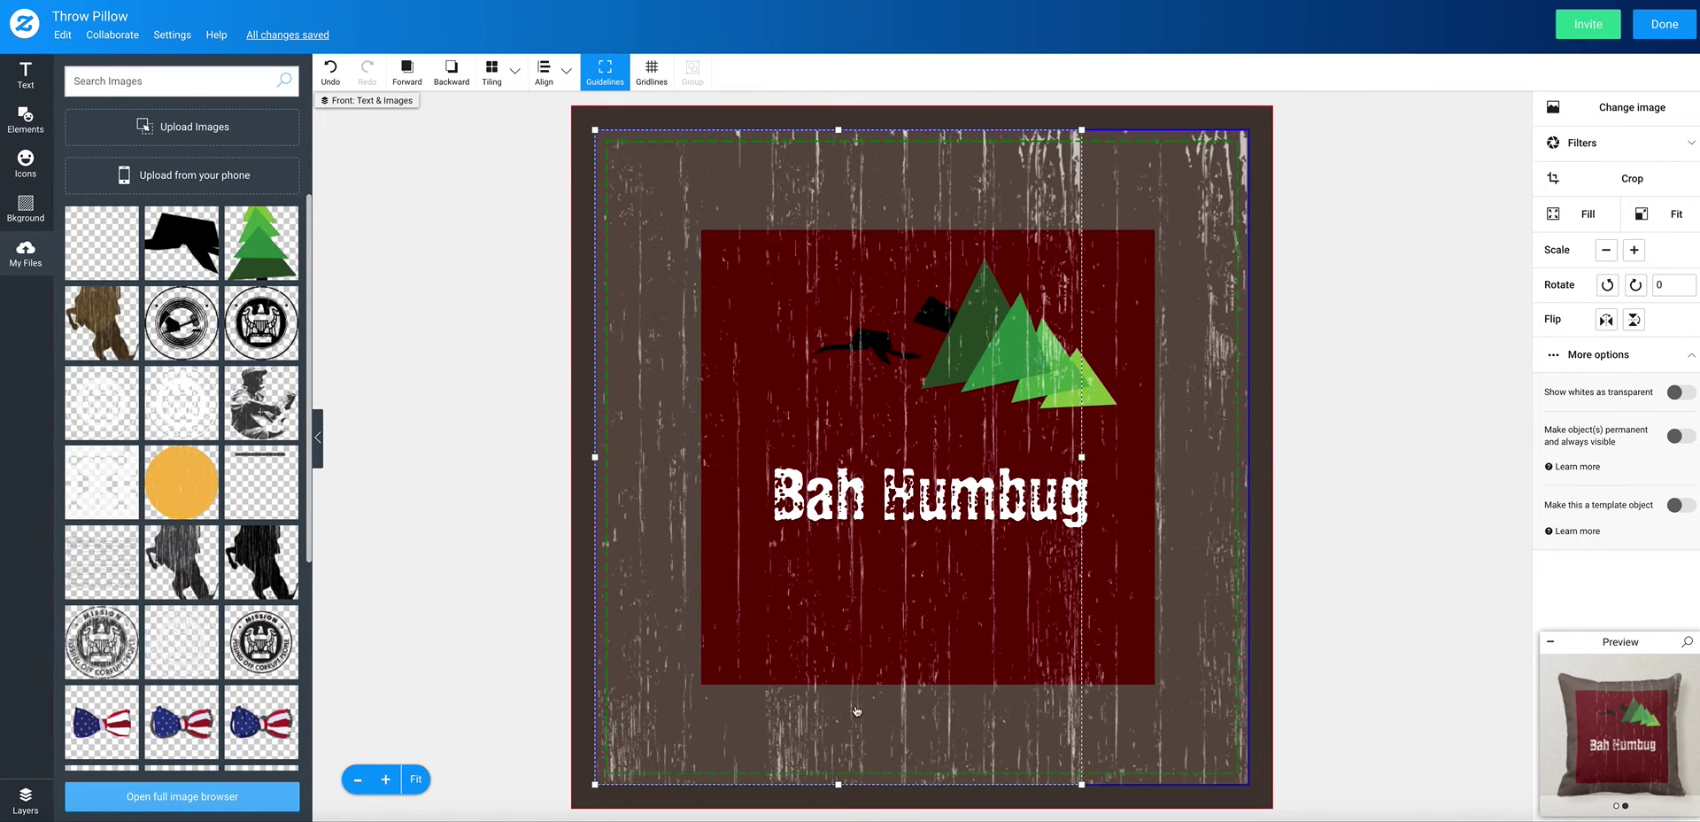
click(1607, 321)
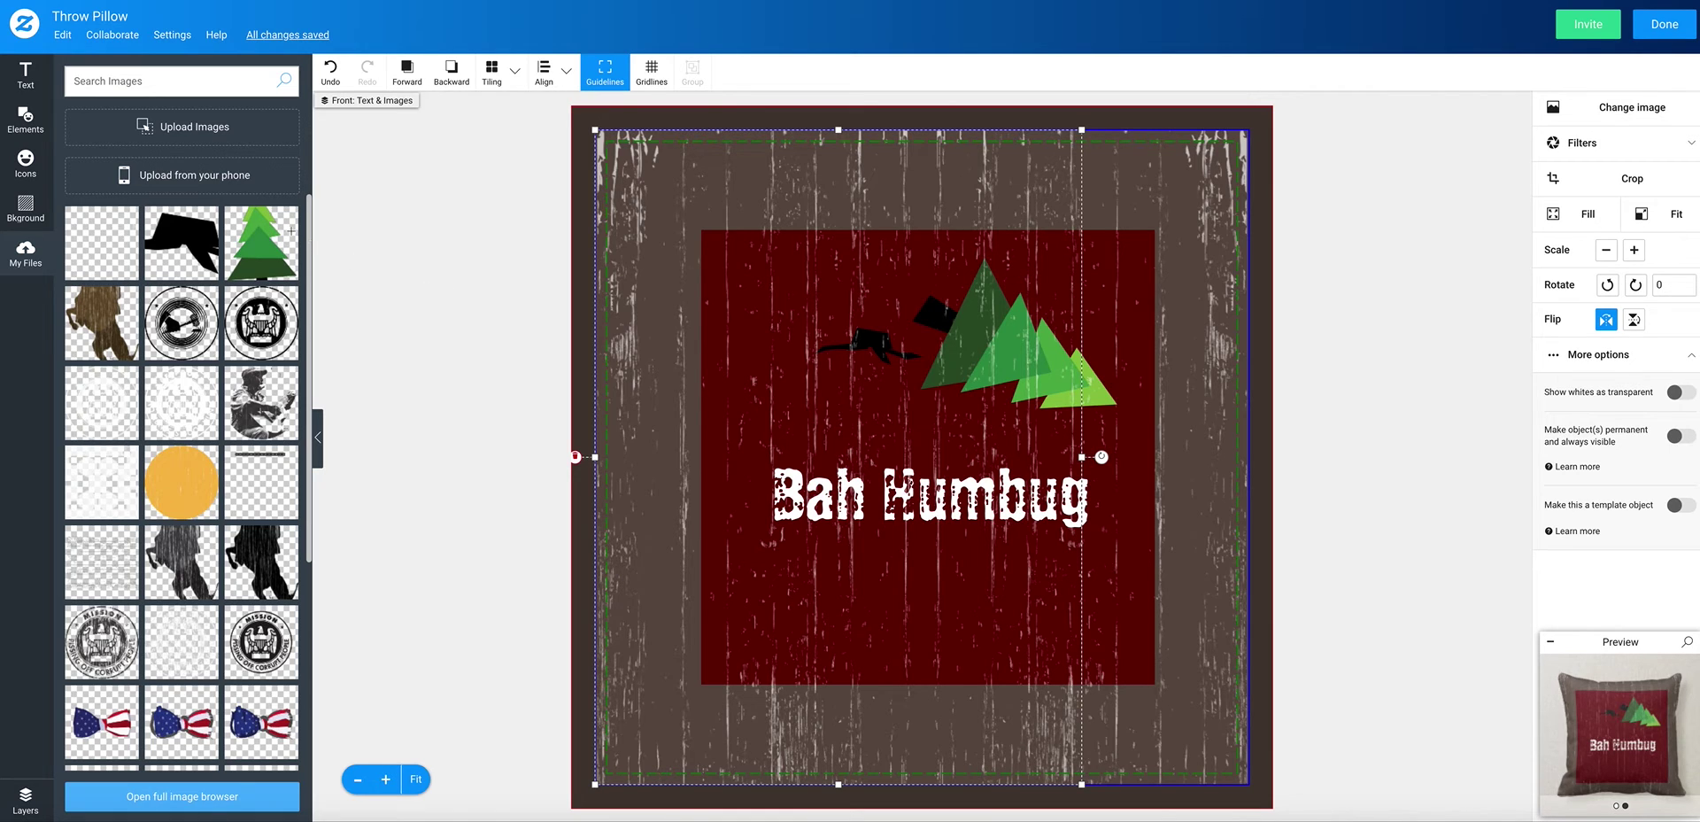
- Hide both woodk18x24white70.png layers on the pillow front
click(30, 797)
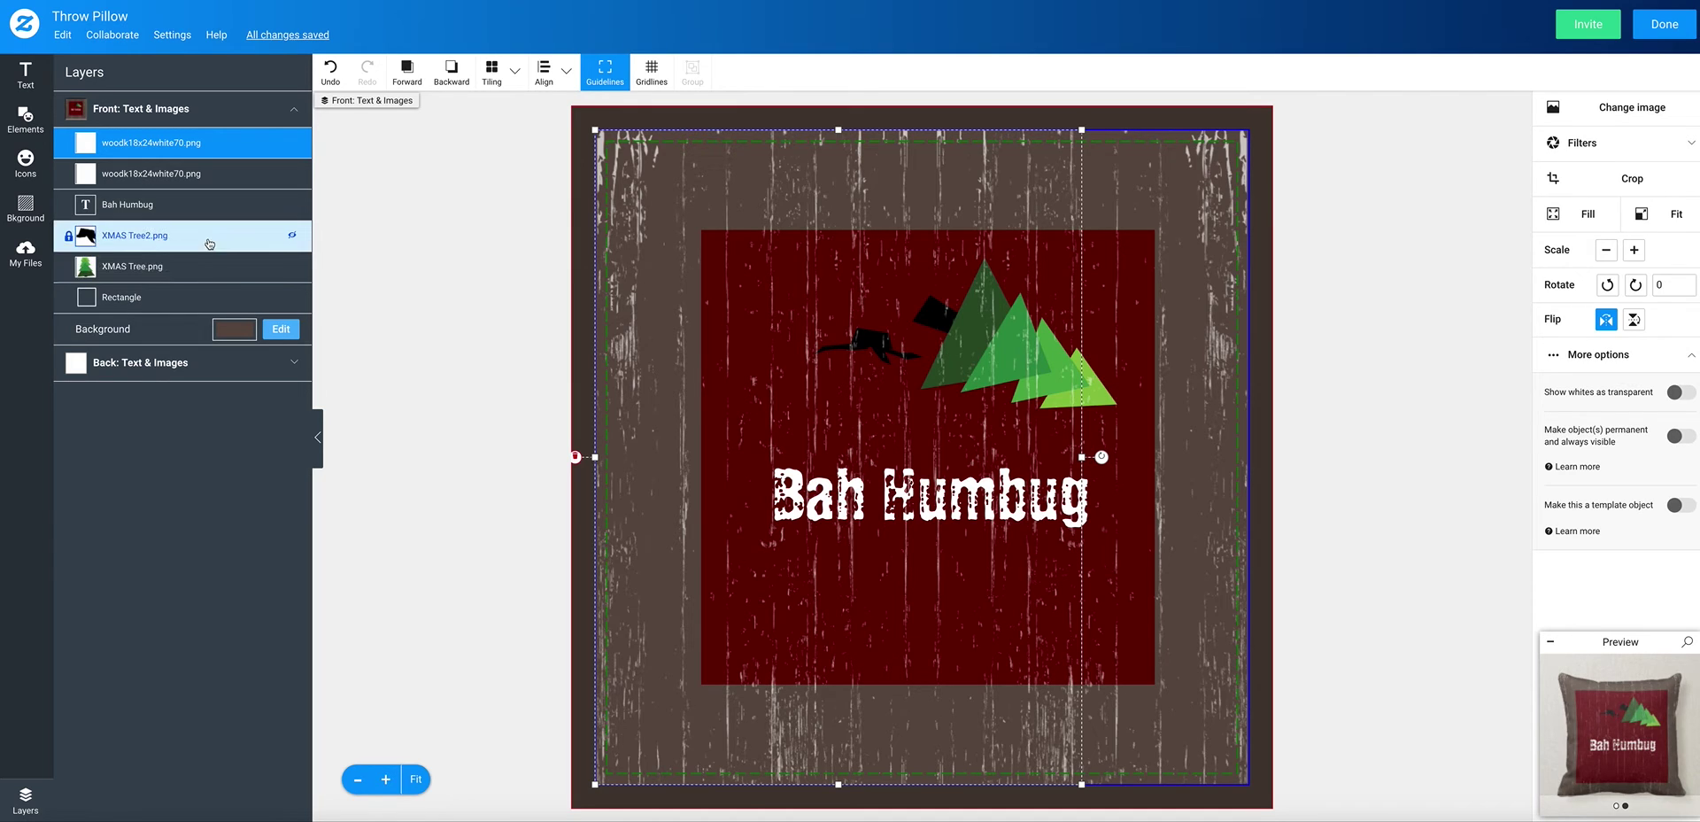
click(294, 144)
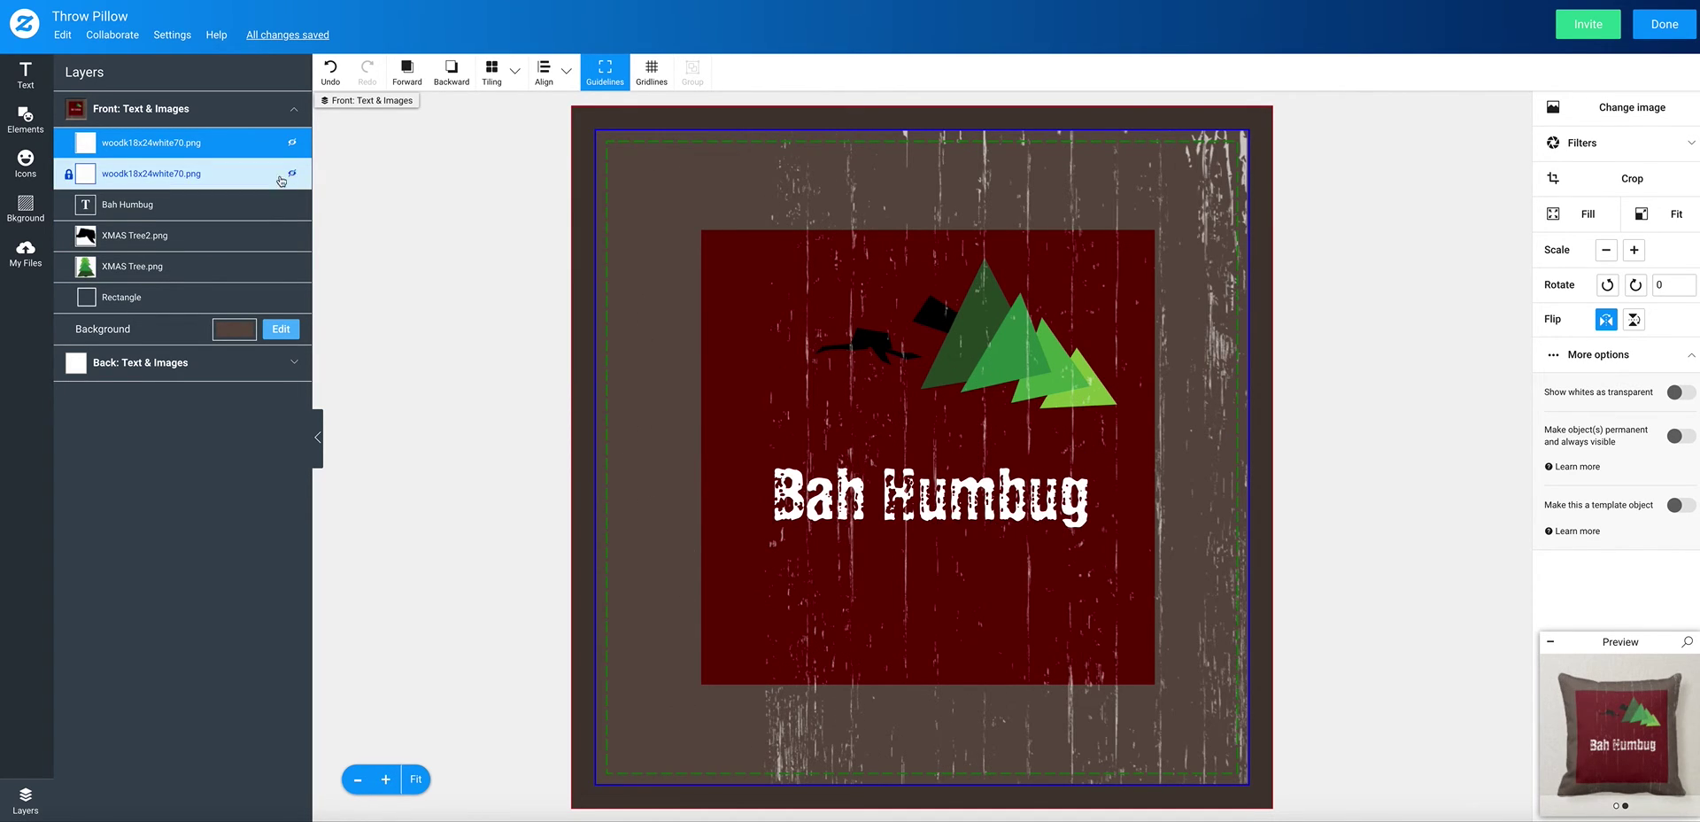
click(291, 174)
- Move the Bah Humbug text down into the lower part of the dark red square and narrow its text box to the square's width
click(211, 209)
key(Down)
key(Down)
key(Down)
key(Down)
key(Down)
key(Down)
key(Down)
key(Down)
key(Down)
key(Down)
key(Down)
key(Down)
key(Down)
key(Down)
key(Down)
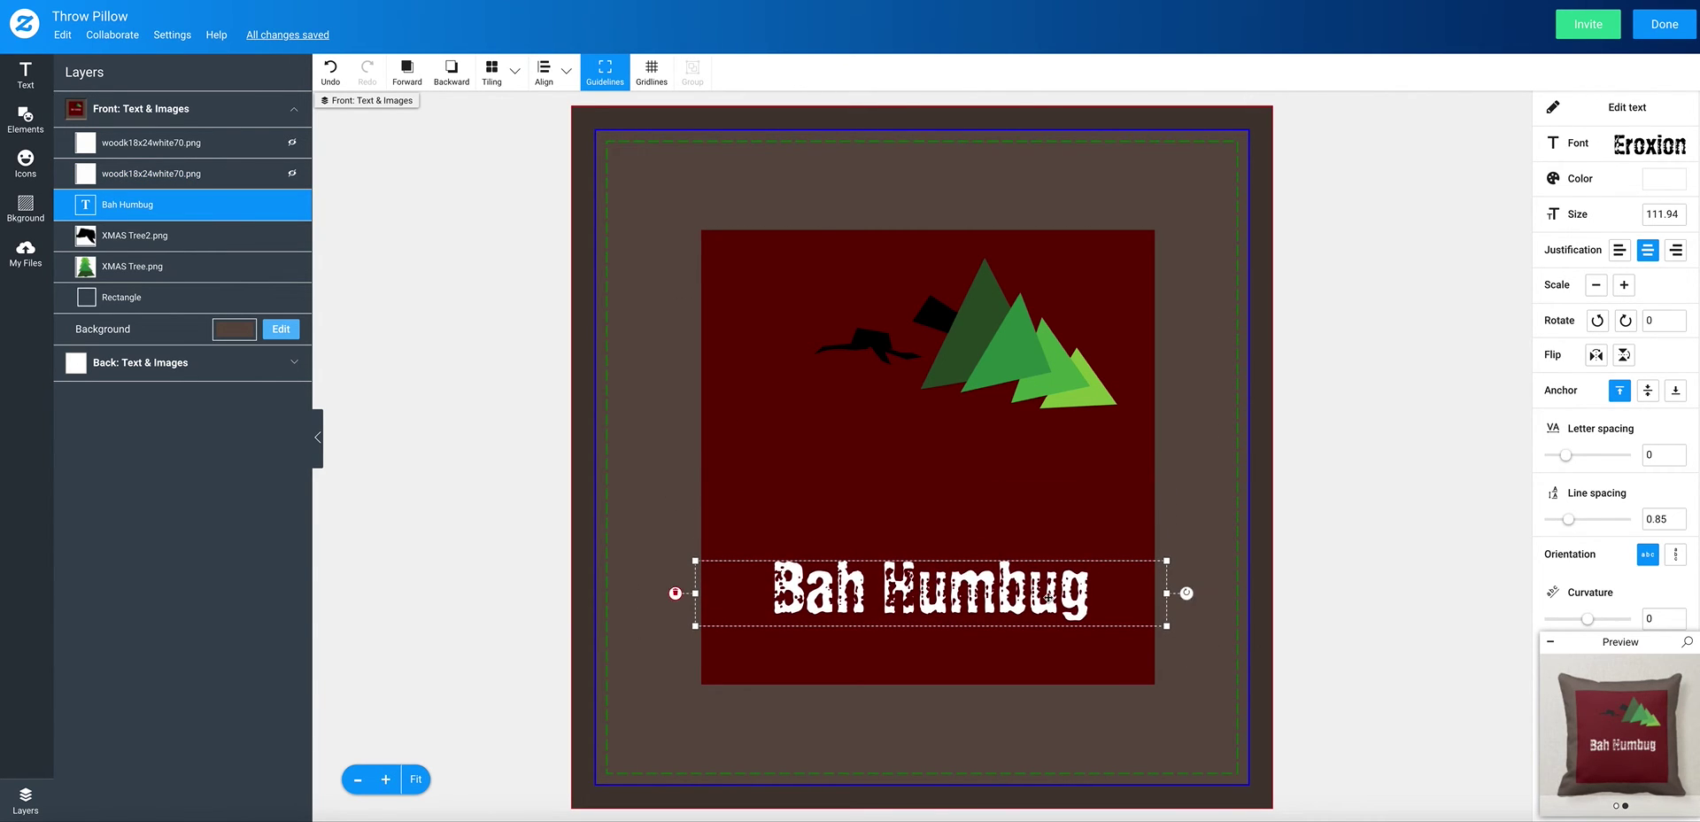
drag(1165, 593, 1153, 594)
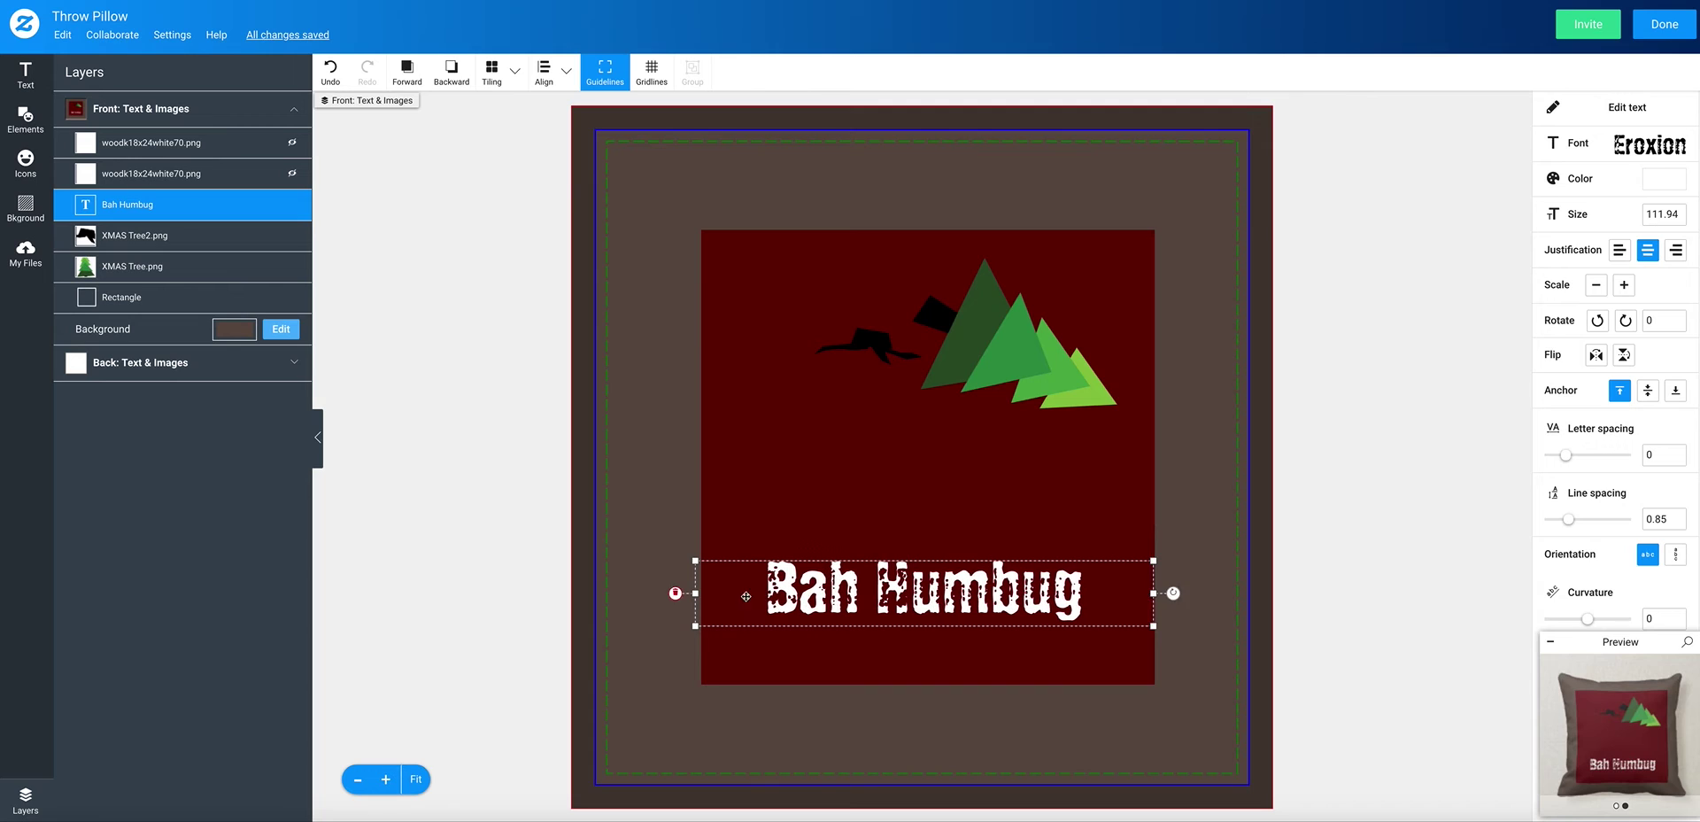
drag(695, 593, 701, 593)
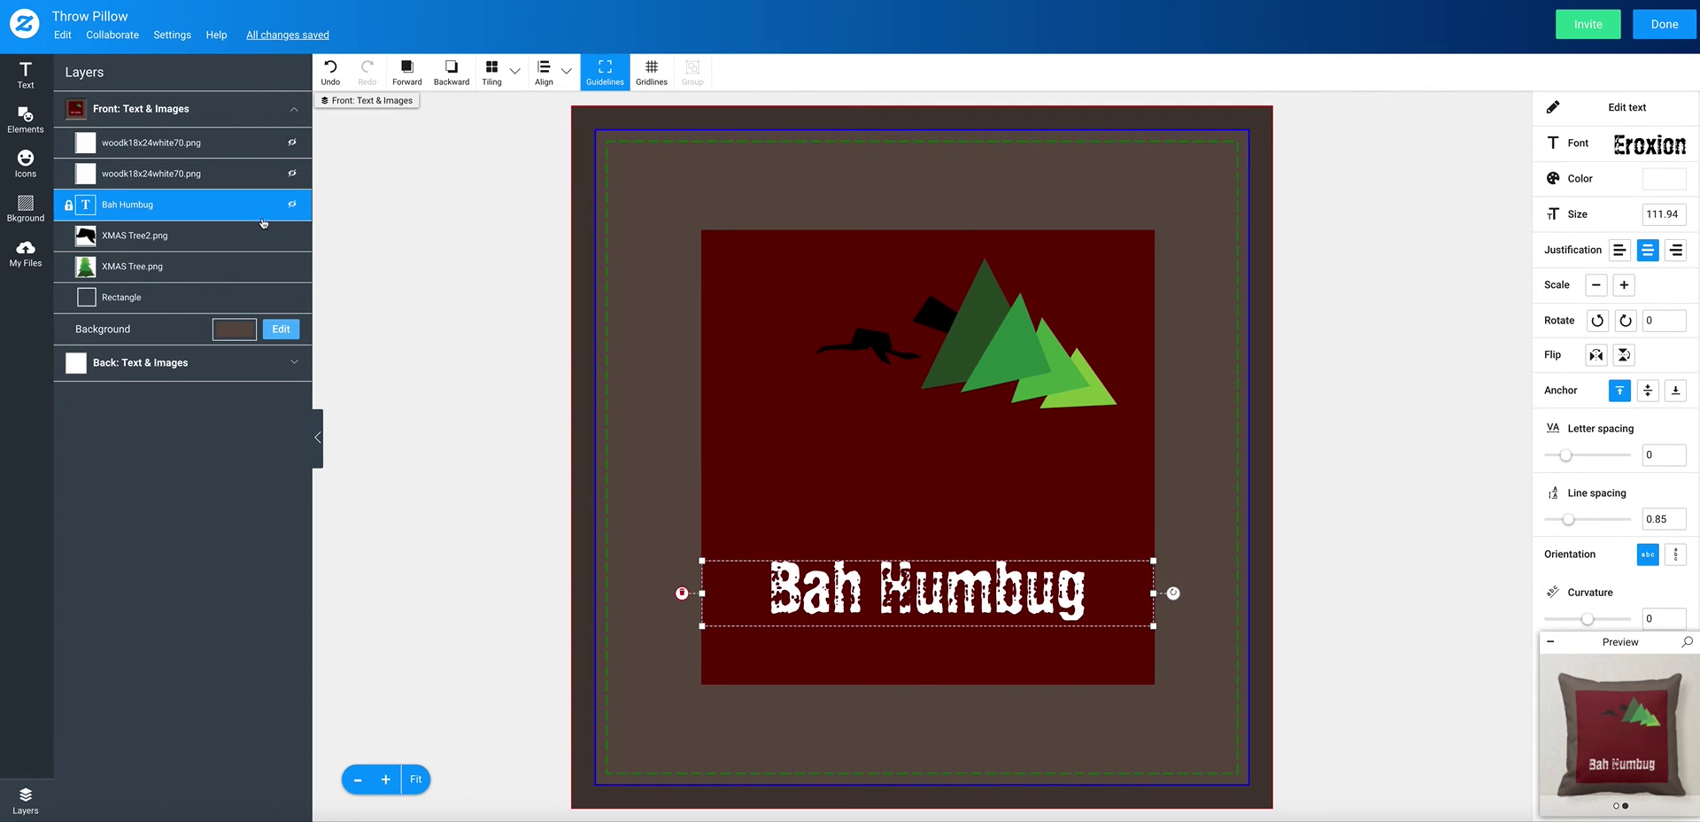
- Move the black XMAS Tree2.png figure and the green tree down together, and raise the Bah Humbug text to just below them
click(213, 237)
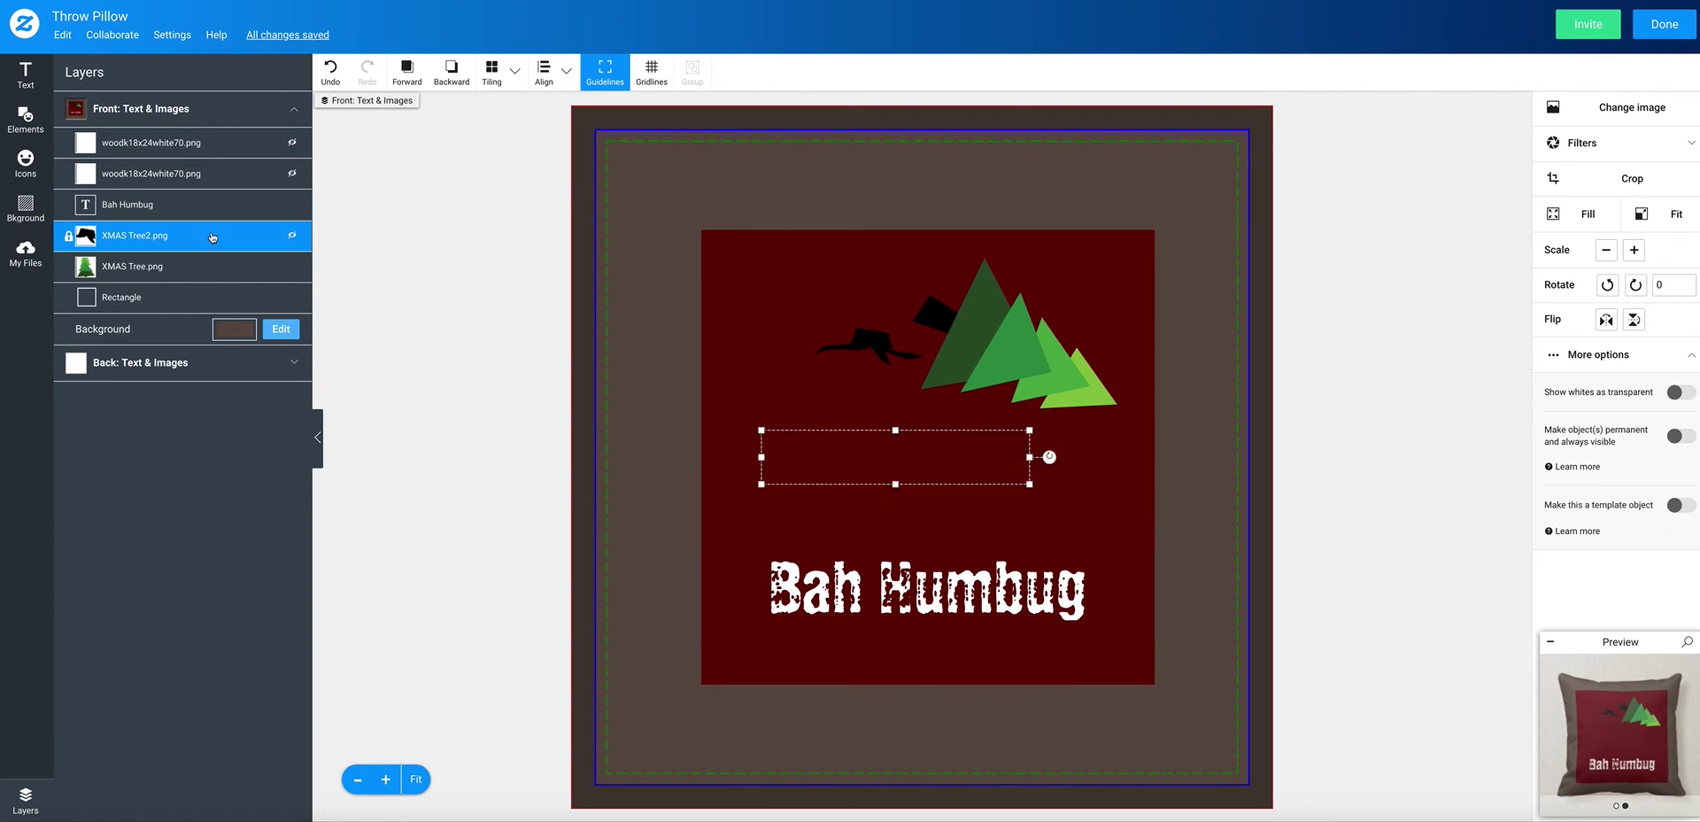
drag(860, 349, 858, 483)
click(1000, 363)
drag(1011, 371, 1004, 460)
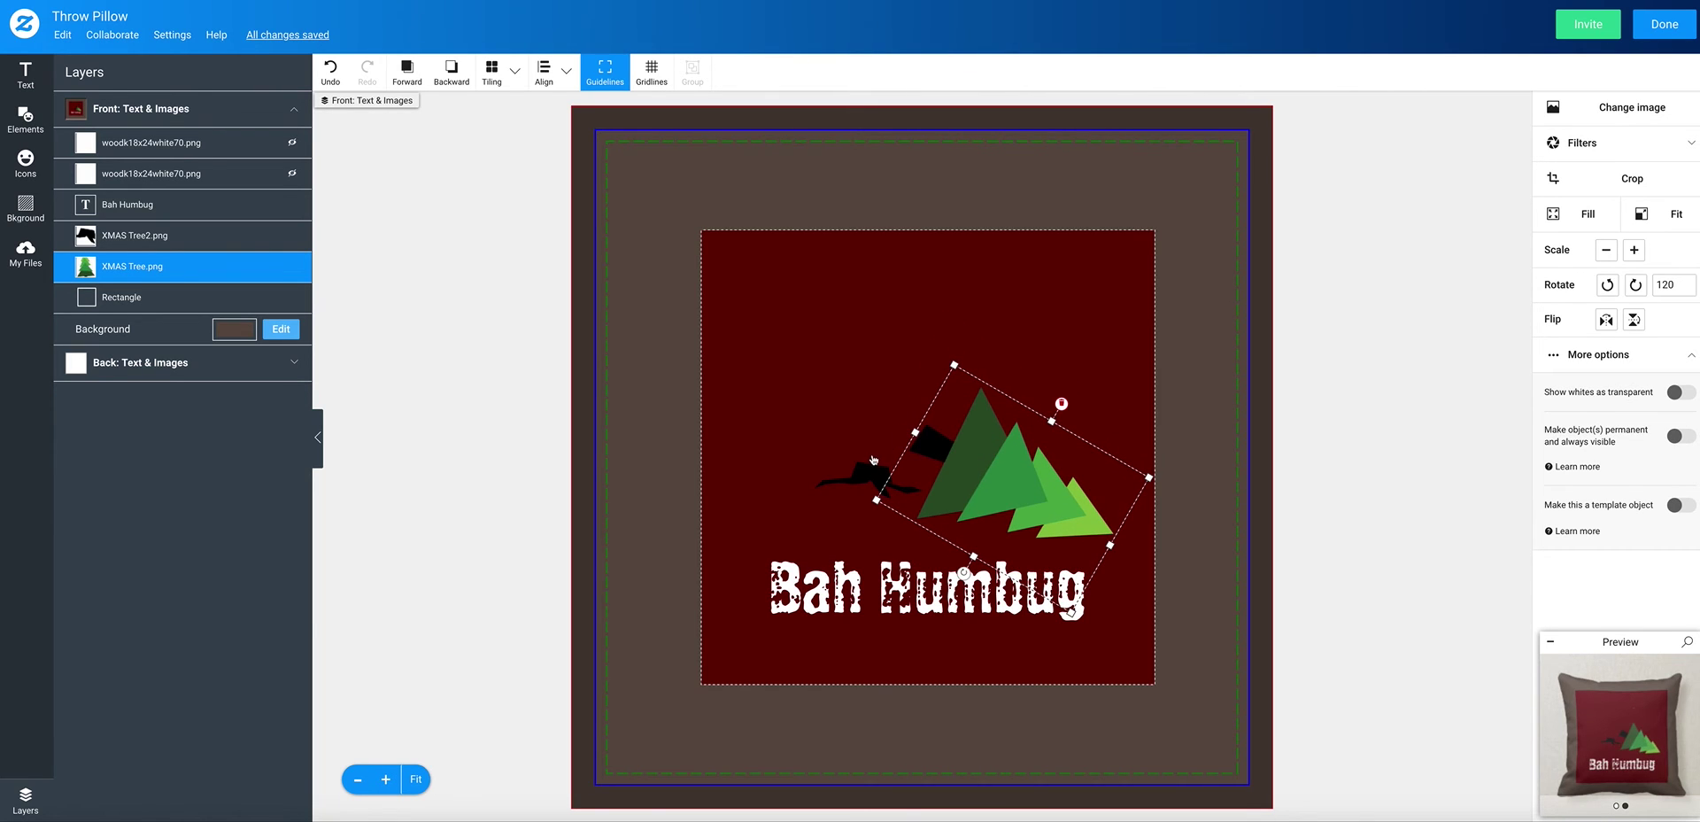
drag(864, 471, 881, 439)
drag(1025, 485, 1027, 457)
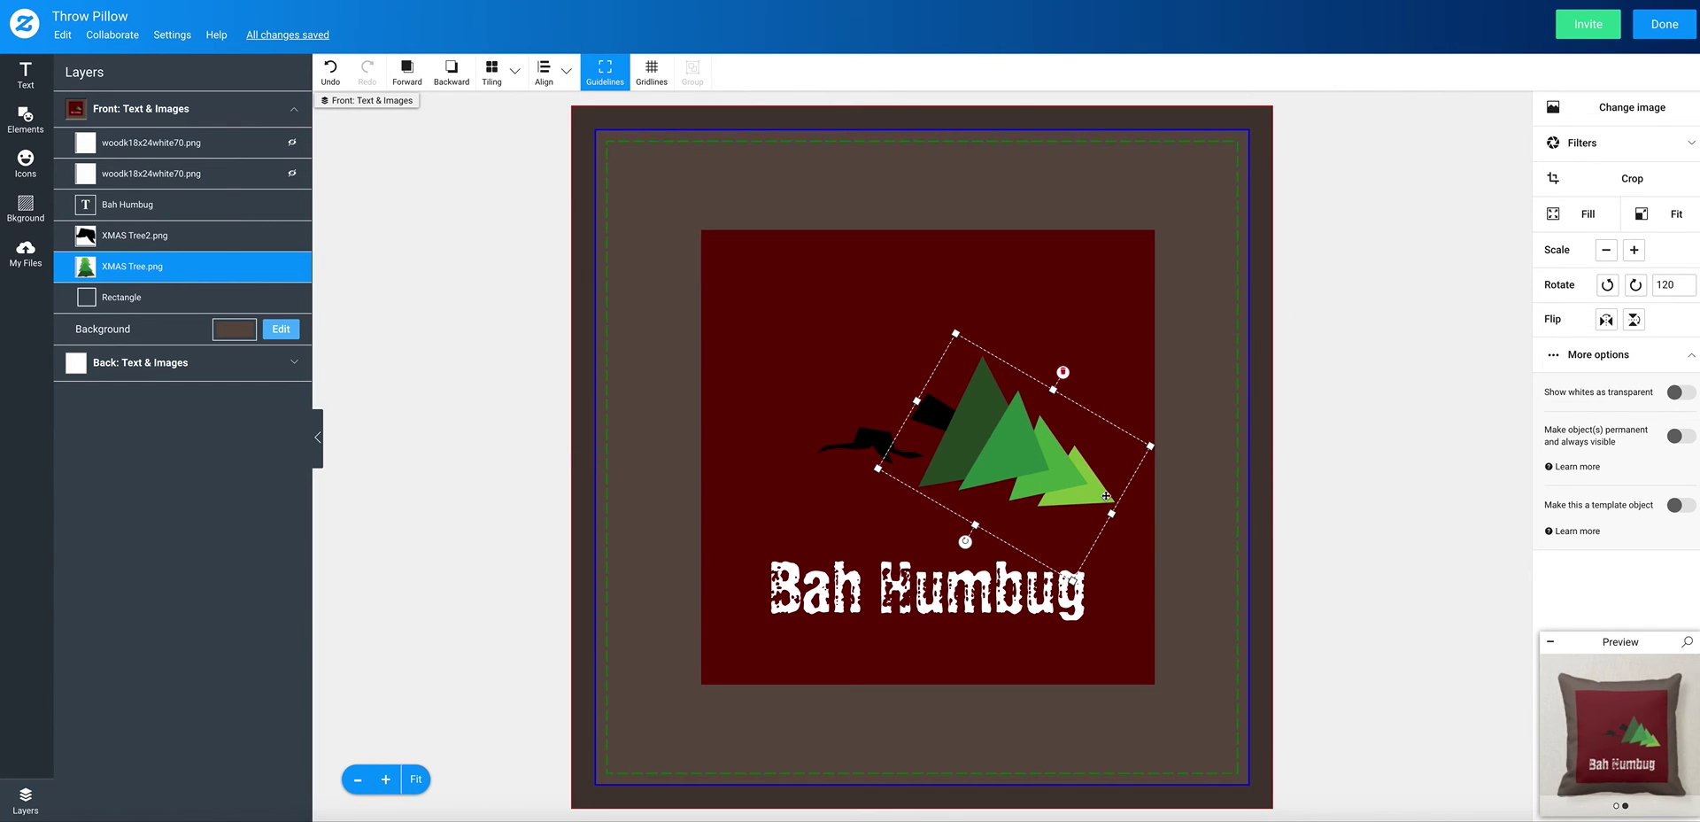
drag(953, 610, 954, 558)
- Shrink the dark red square from its upper-left corner and centre it on the pillow behind the artwork
click(746, 289)
drag(703, 233, 754, 284)
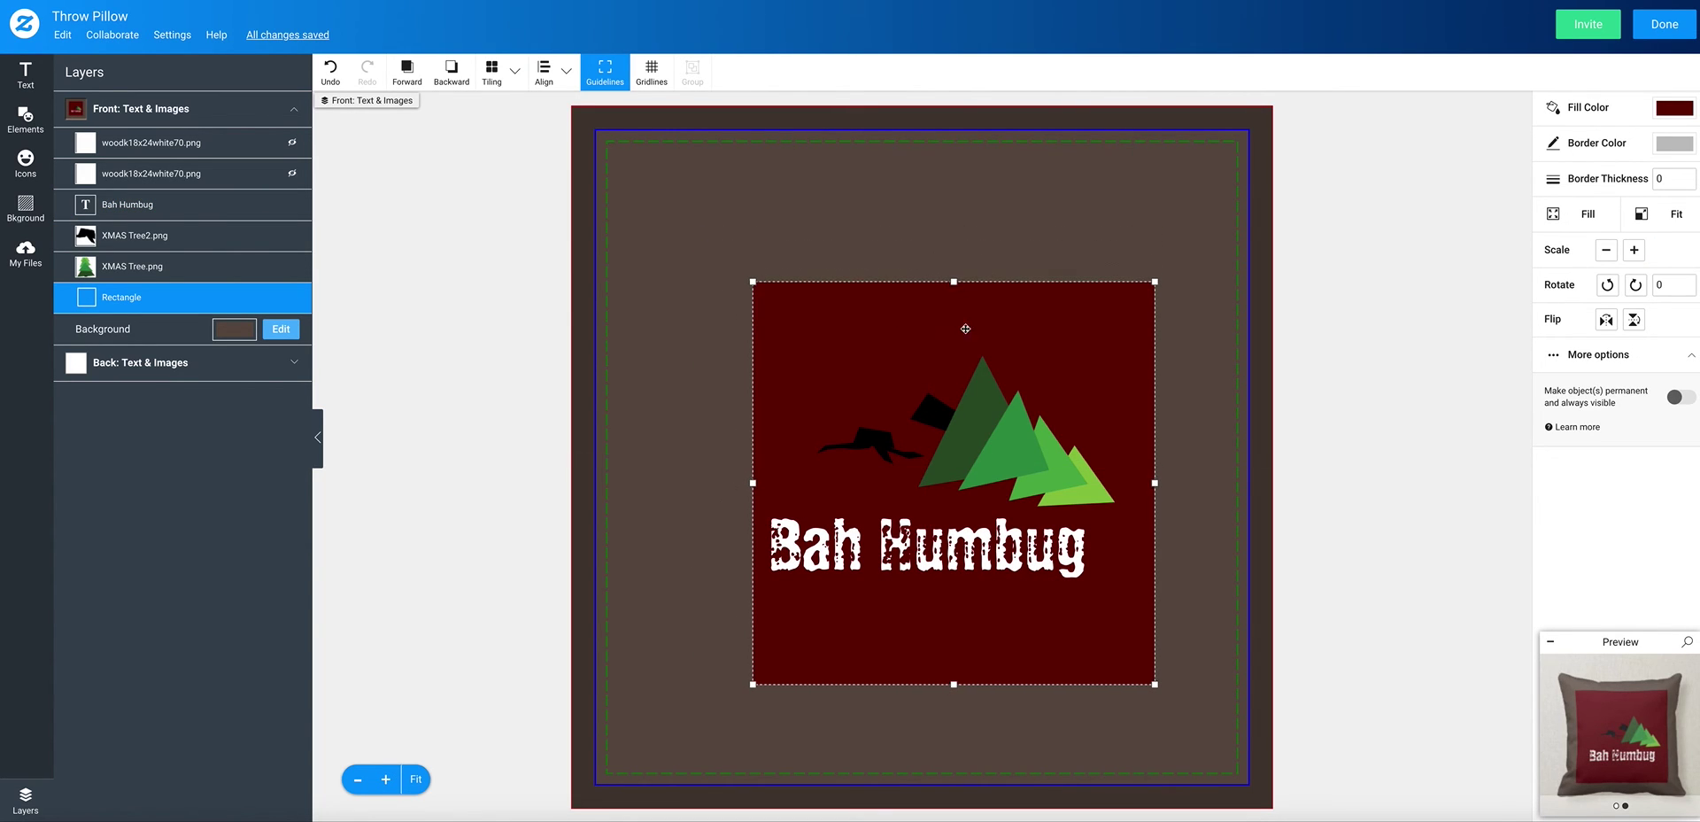
drag(1059, 336, 1039, 319)
- Shift the green tree and the black figure left so the artwork sits centred above the Bah Humbug text
click(1000, 398)
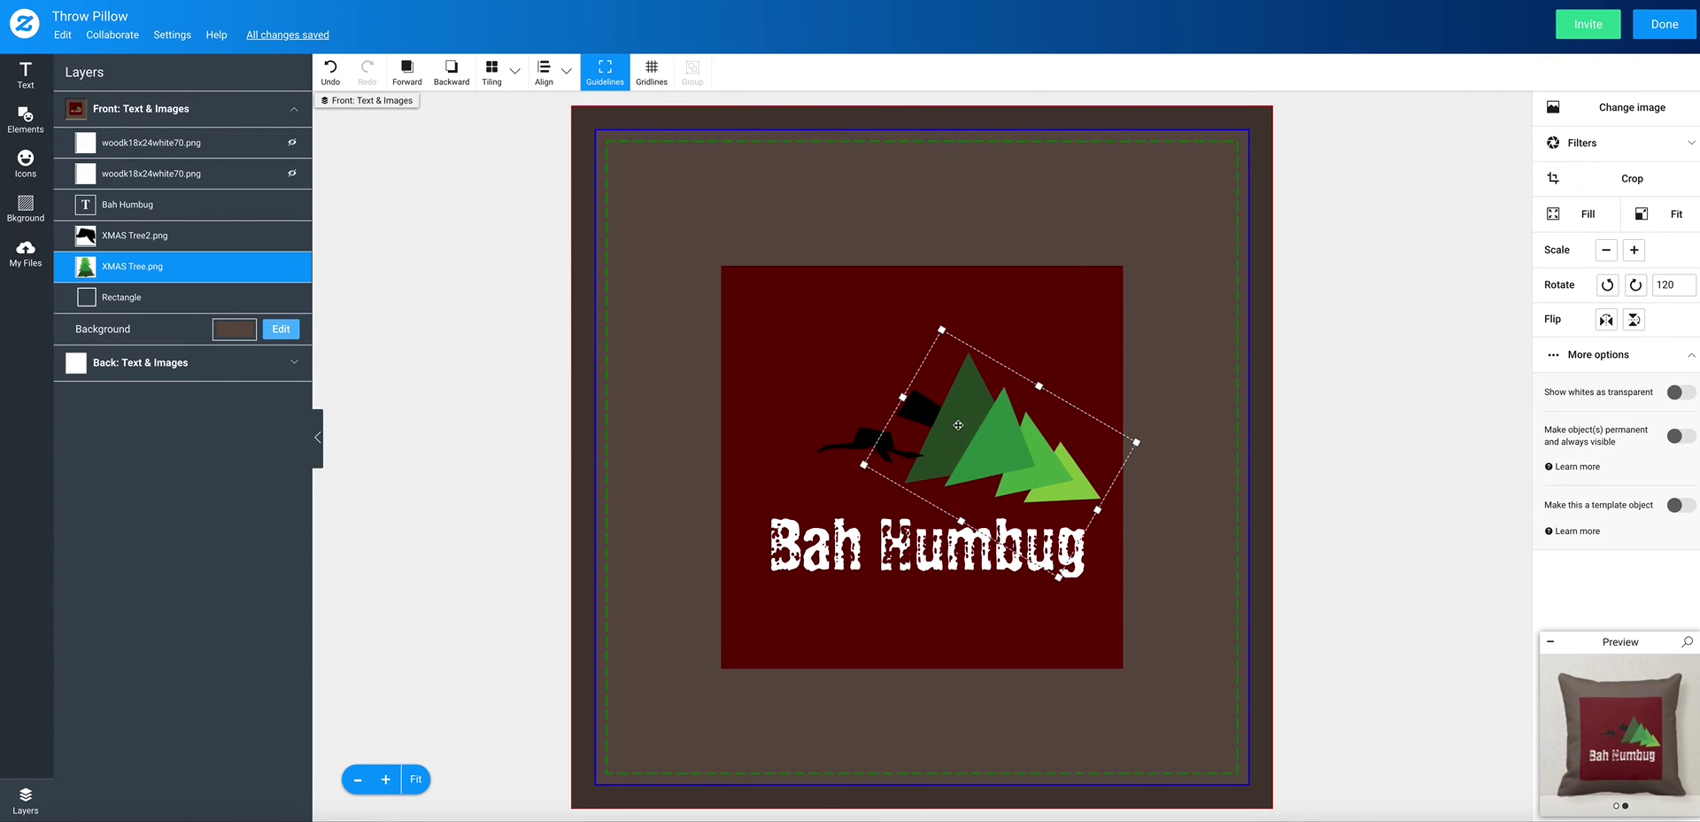
drag(877, 443, 845, 444)
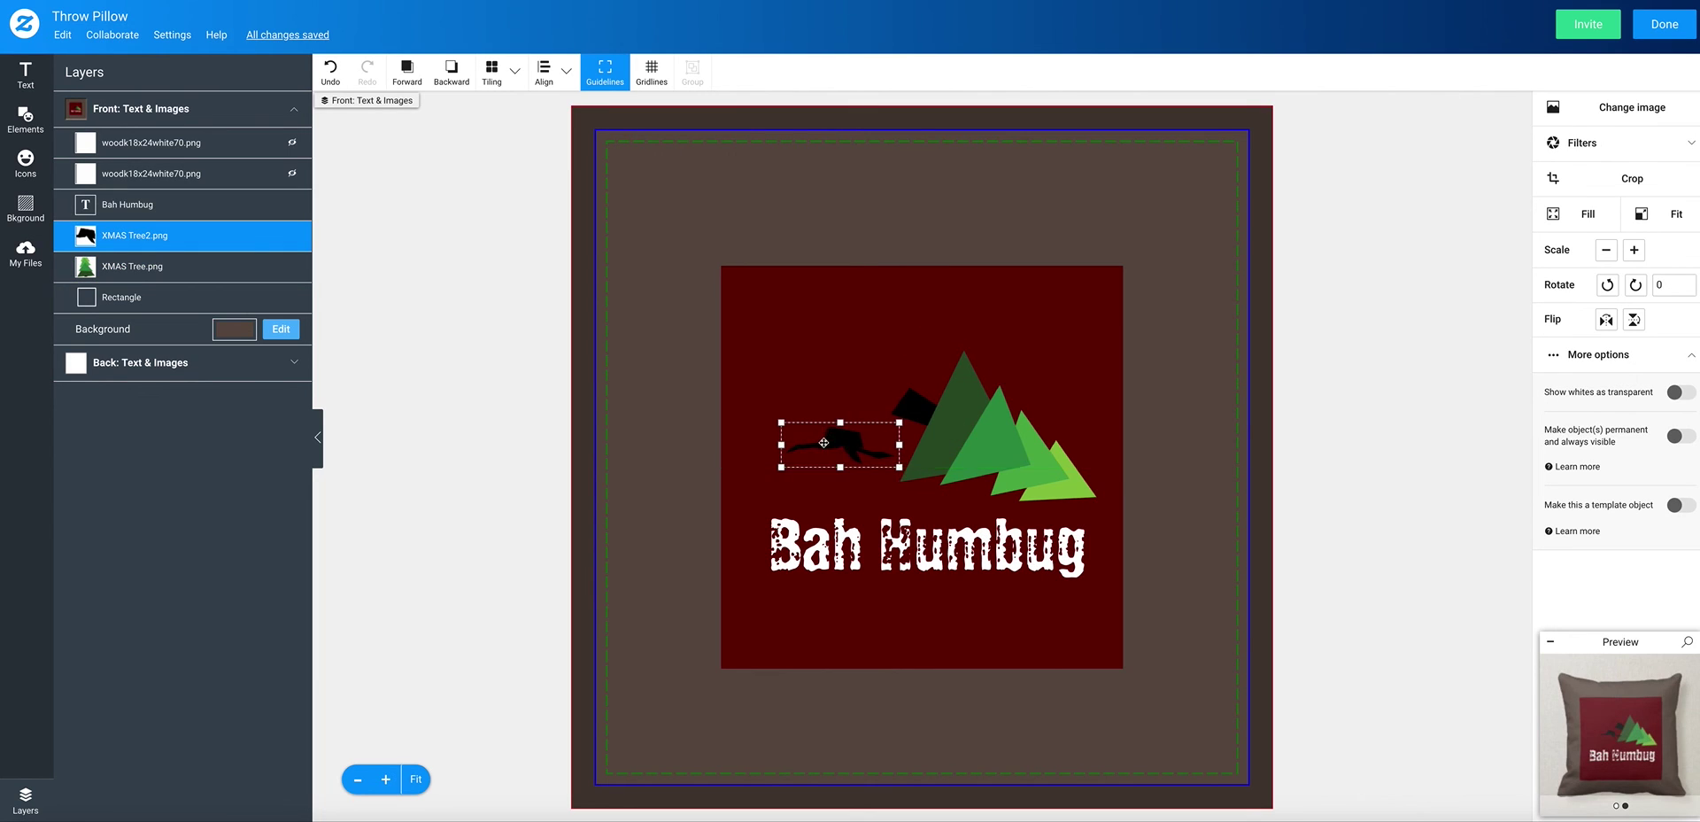
click(999, 435)
key(shift+Left)
key(shift+Left)
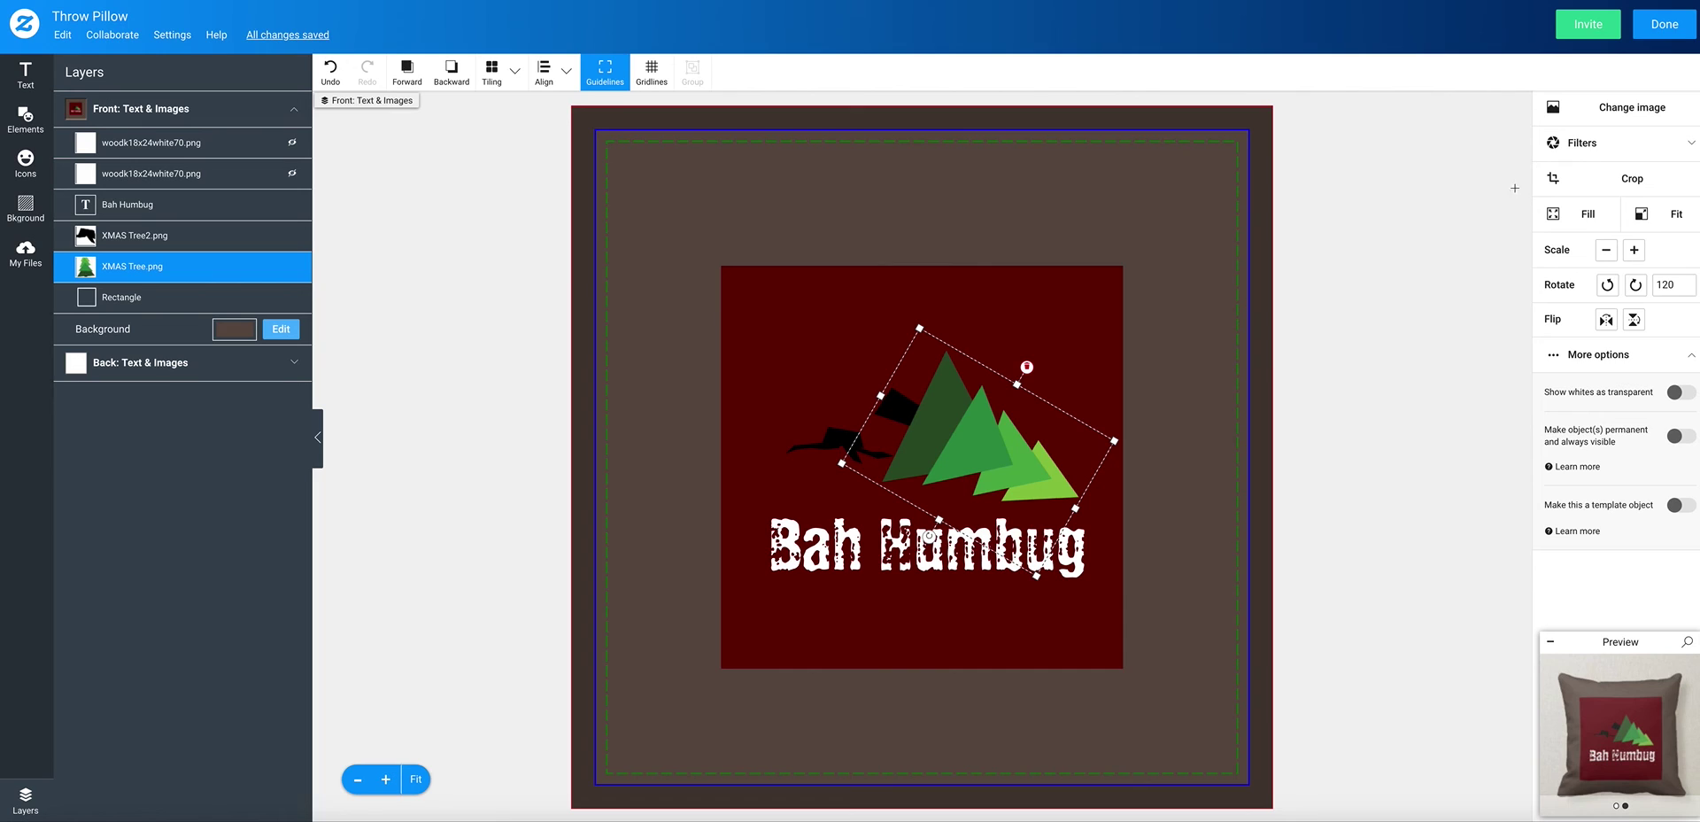
- Show both wood texture layers again and check the pillow front in the enlarged preview
click(297, 151)
click(295, 148)
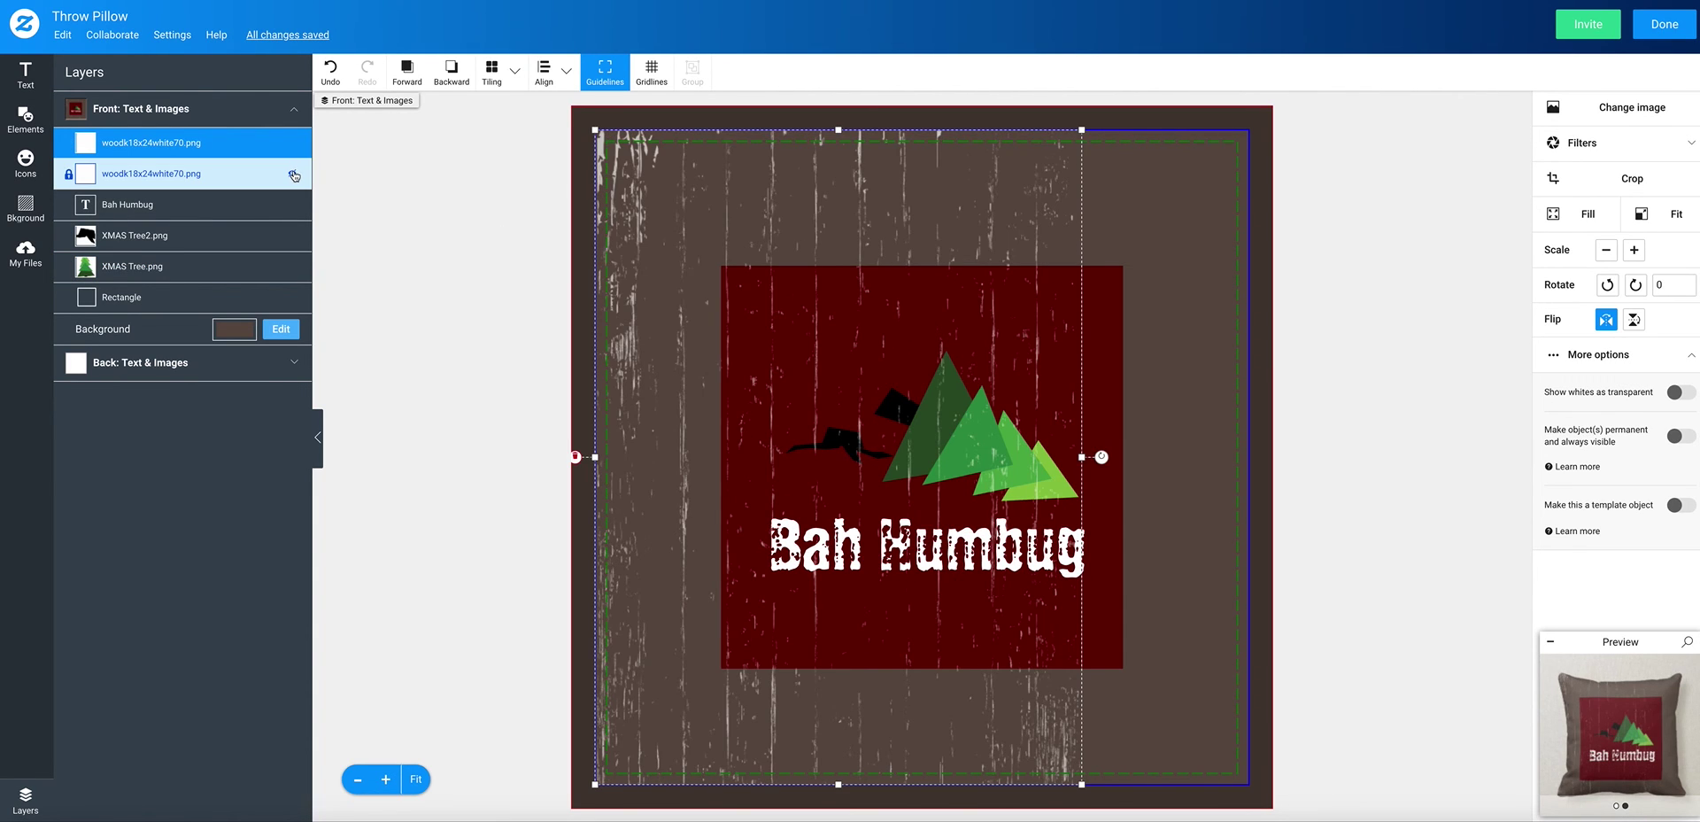
click(294, 175)
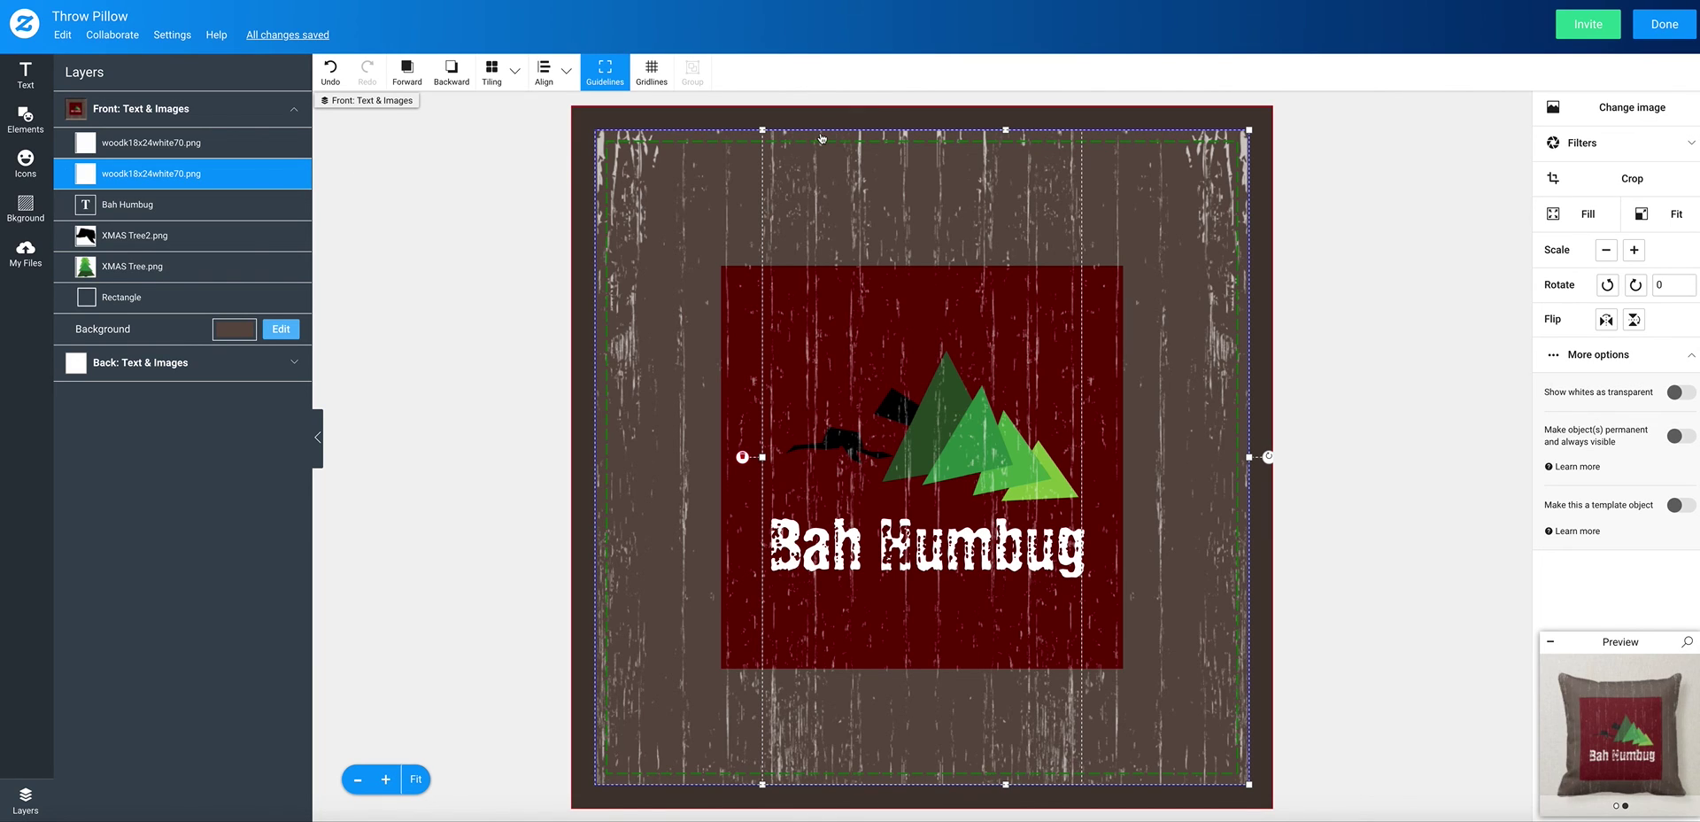
click(1692, 647)
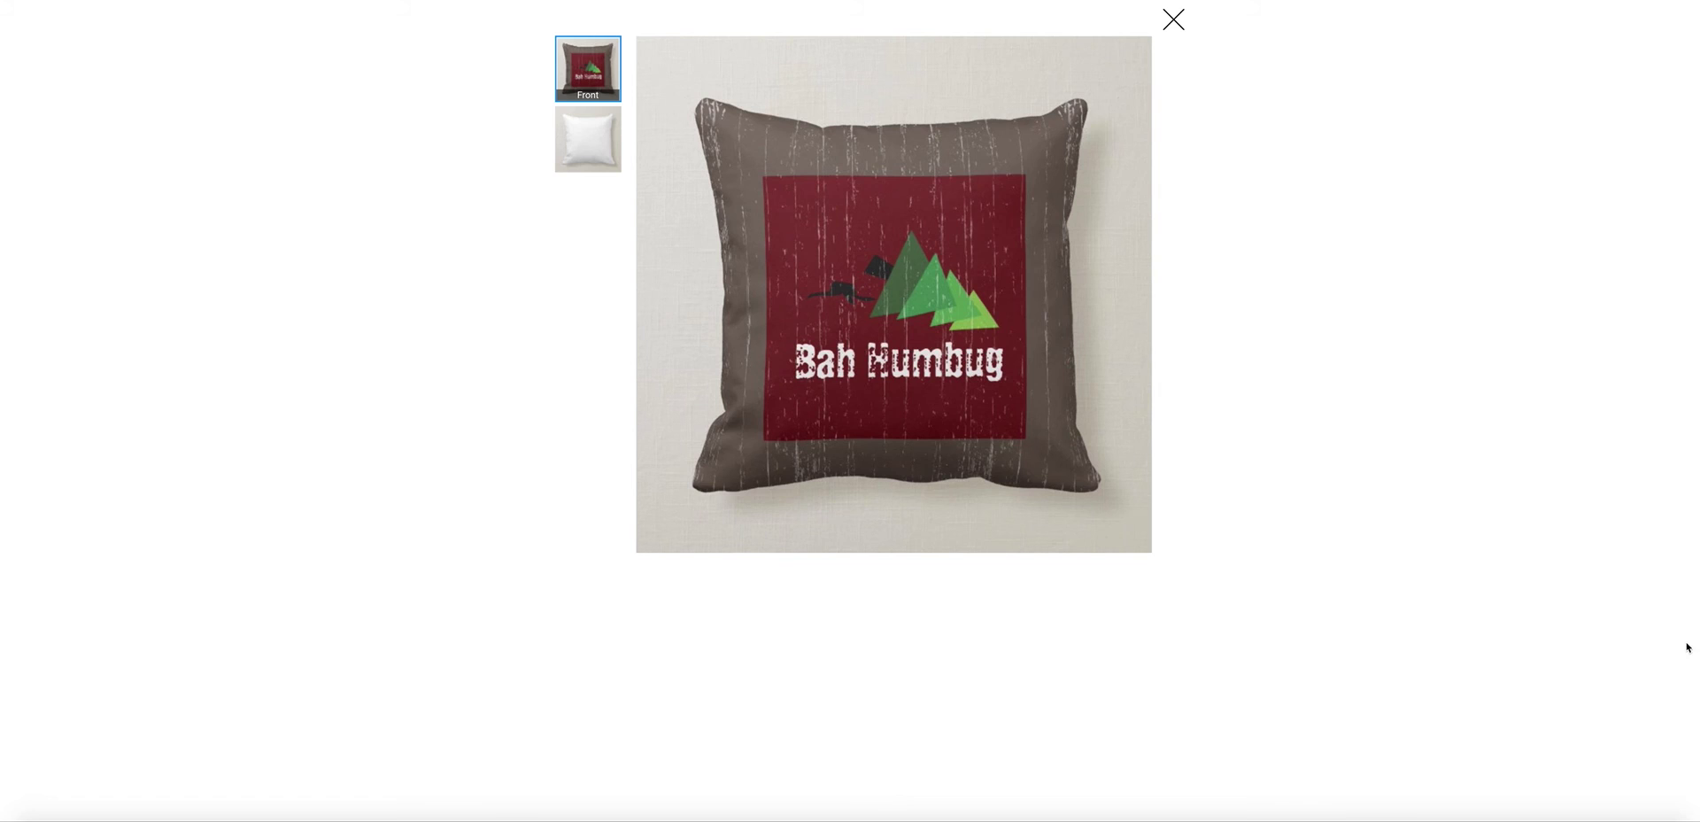
click(1173, 20)
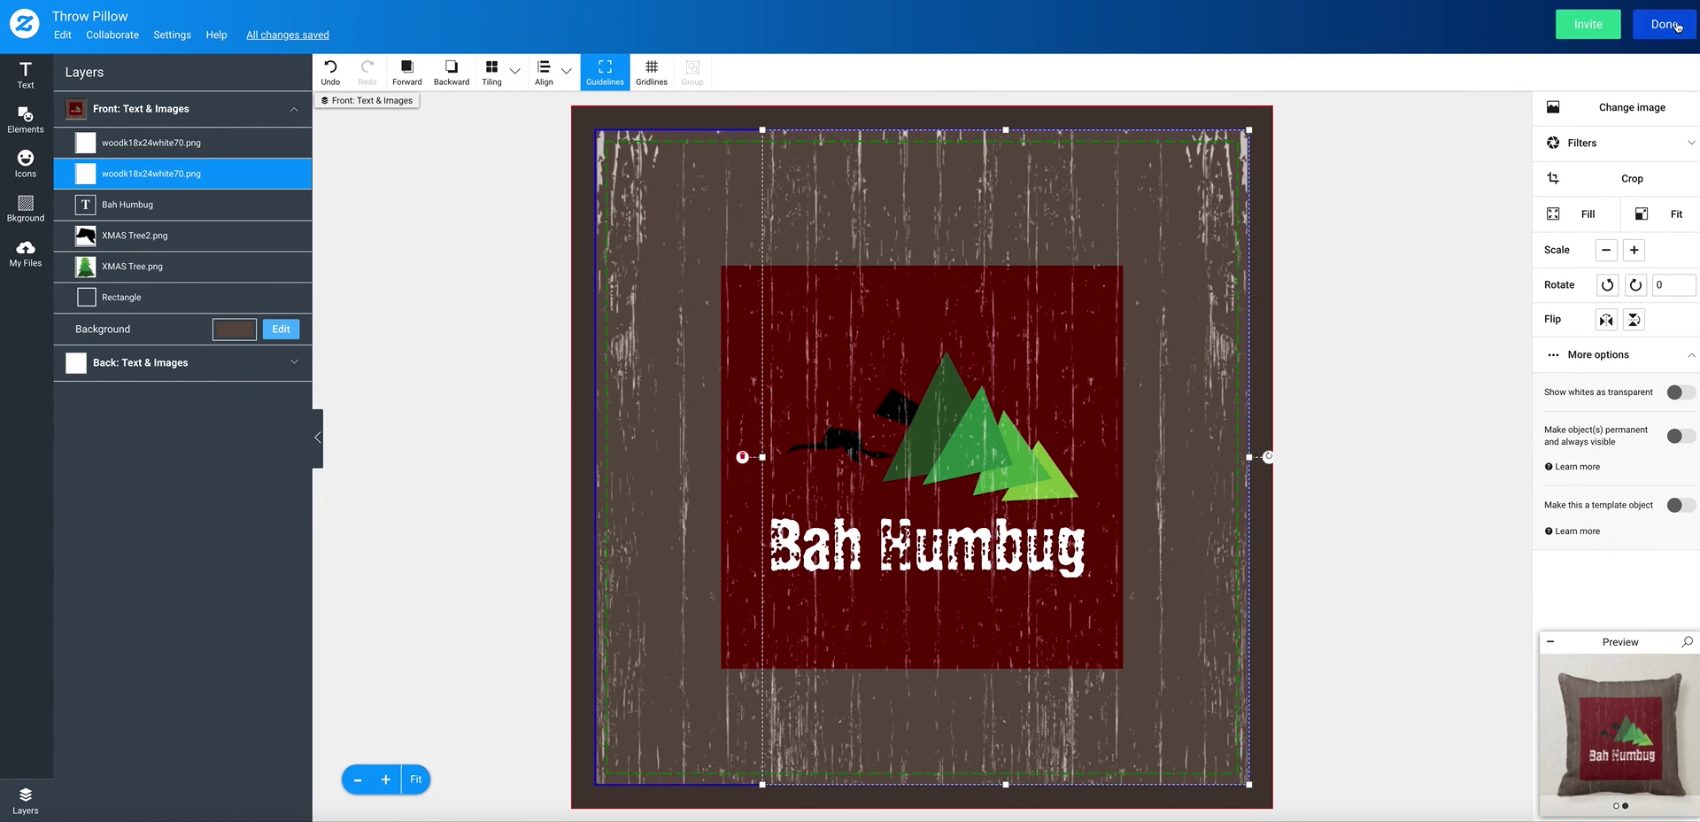
- Finish the pillow design, start offering it for sale, and close the design area check without publishing
click(1664, 25)
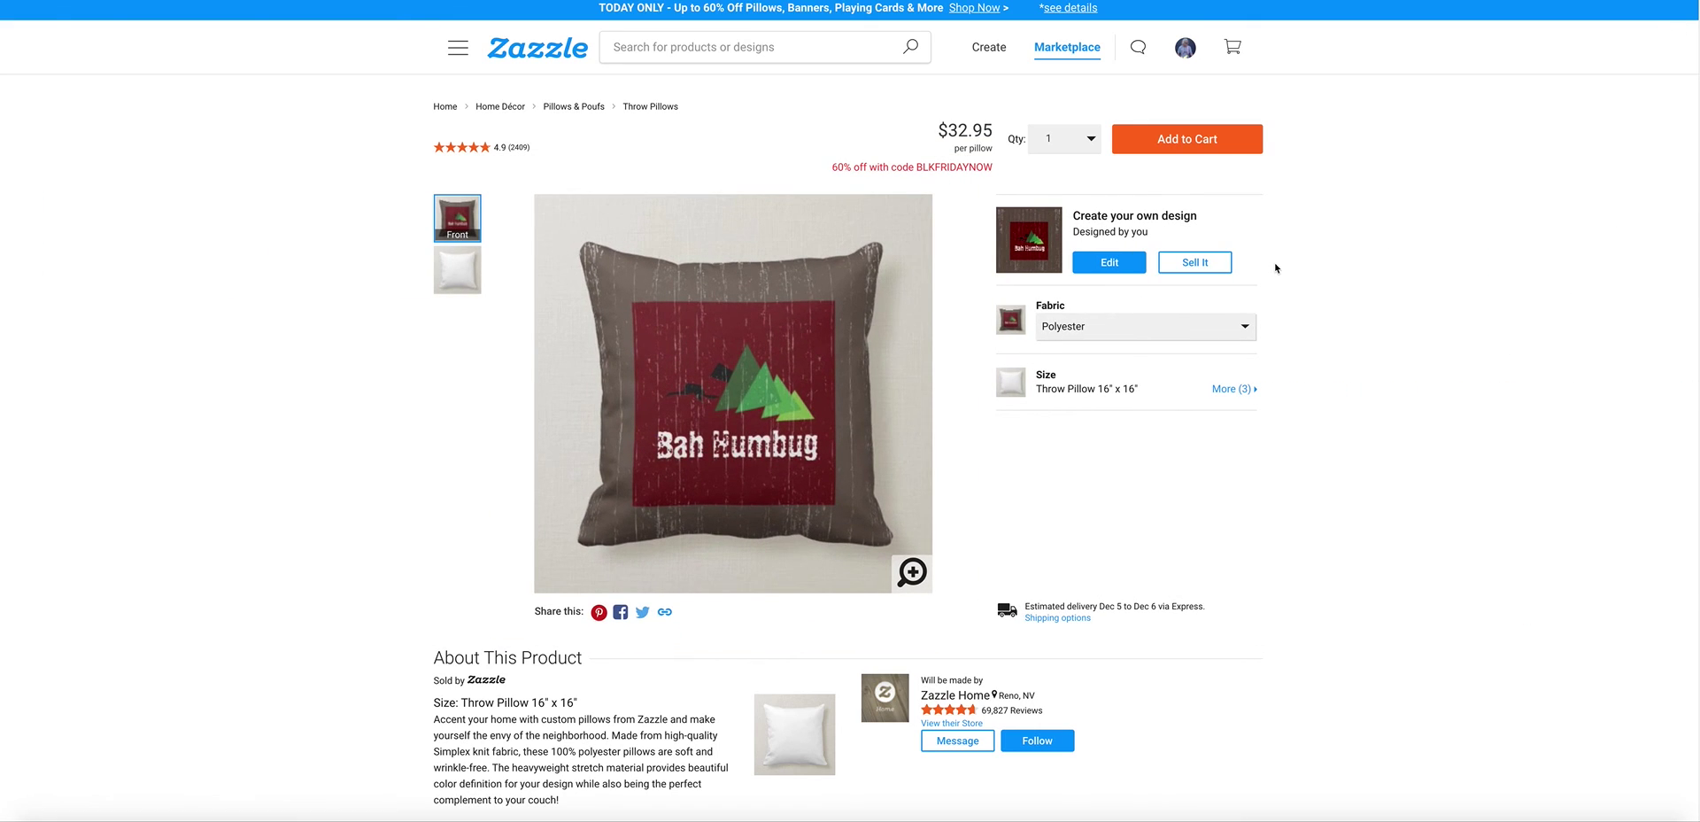
click(1223, 263)
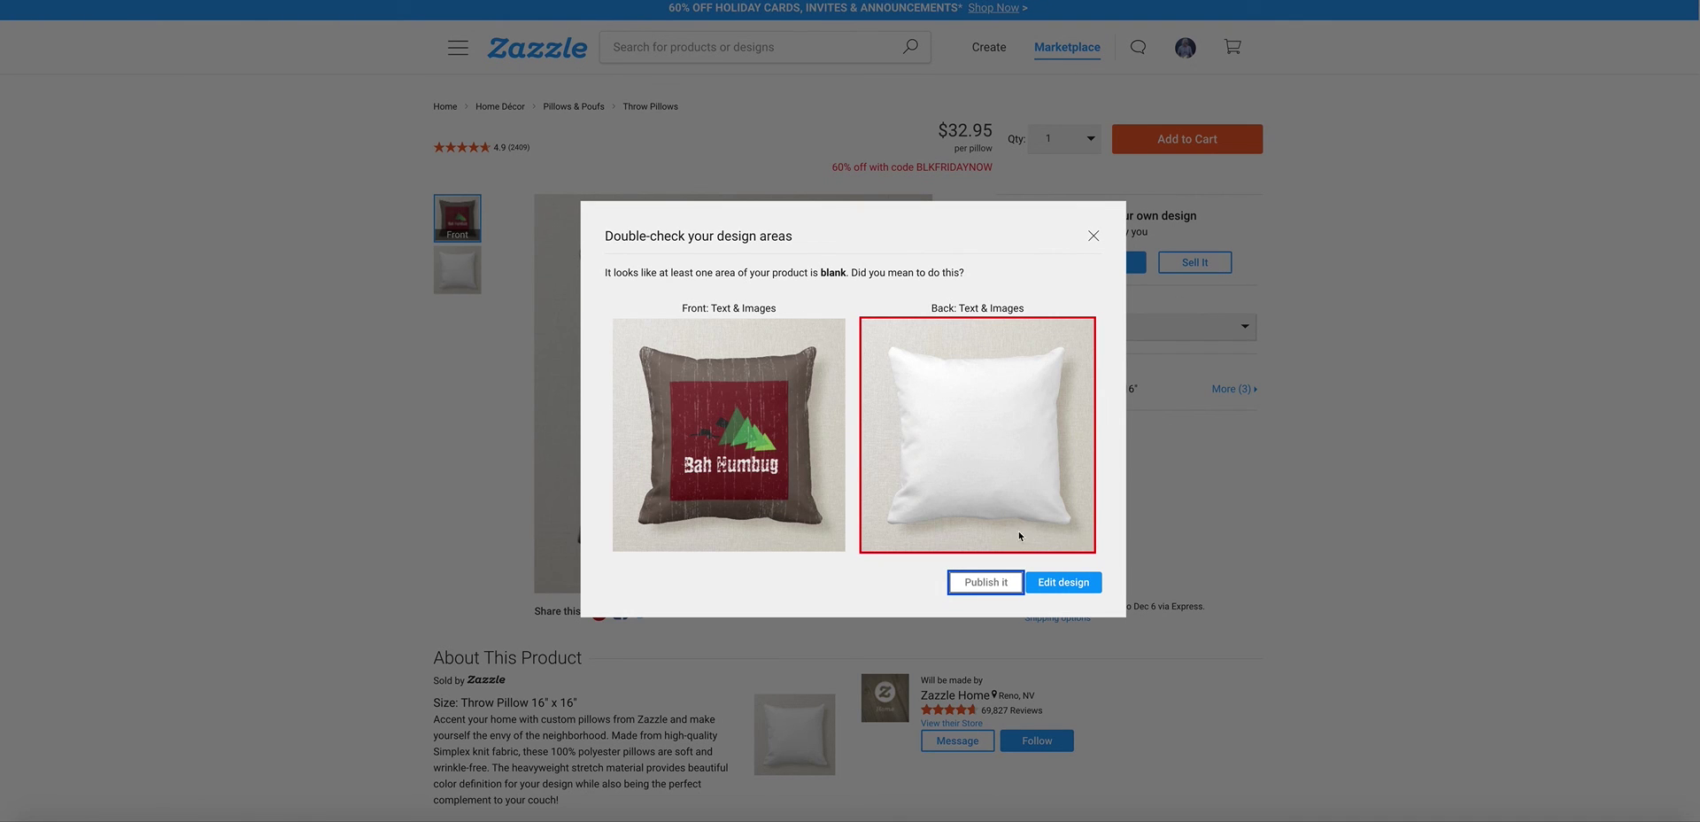
click(1095, 237)
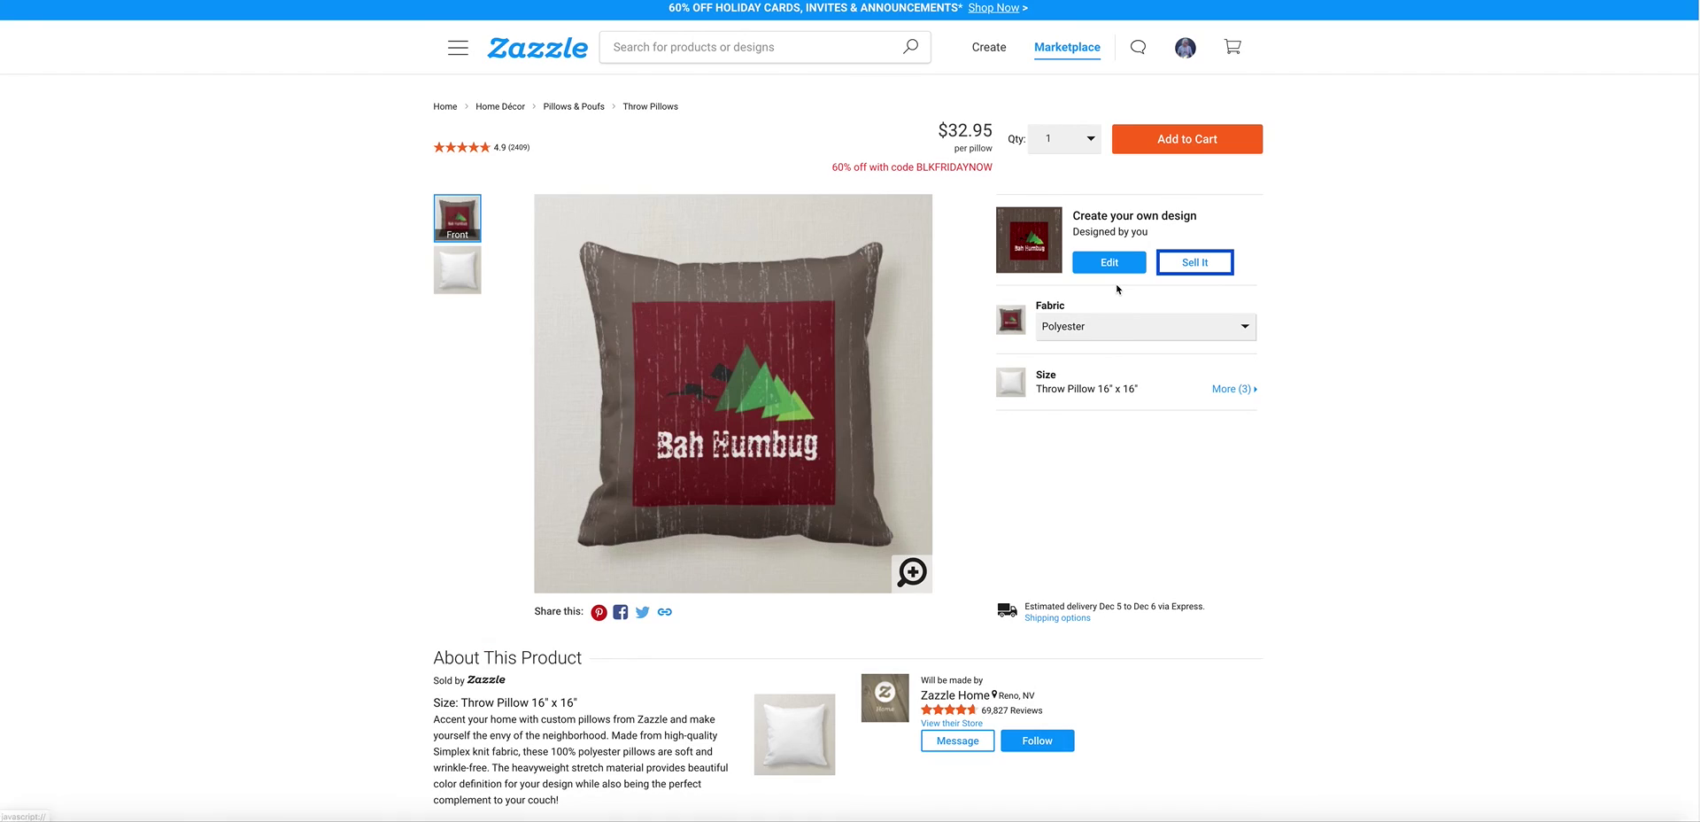